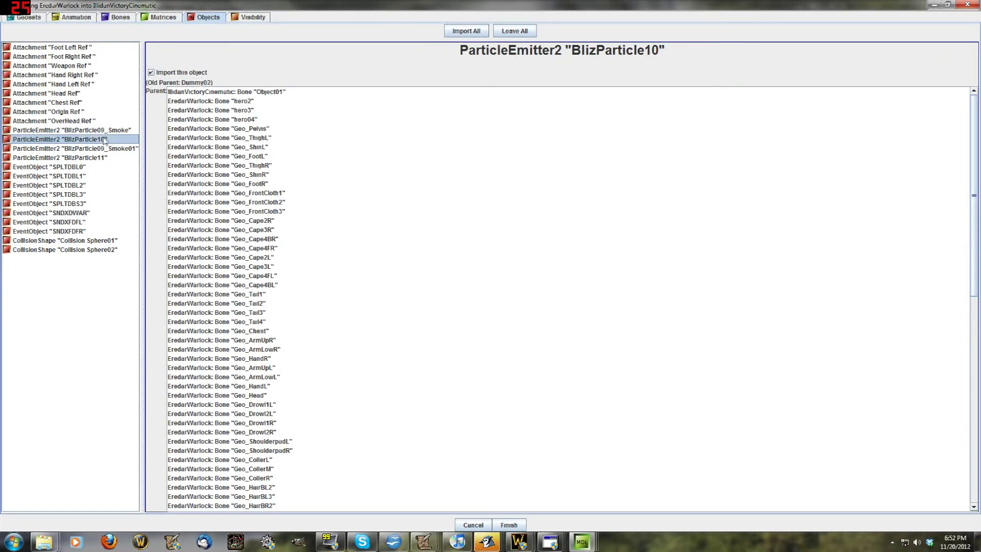
Switch to War3 Model Editor and open EredarWarlock.mdx from the Animating Illidan folder
click(102, 134)
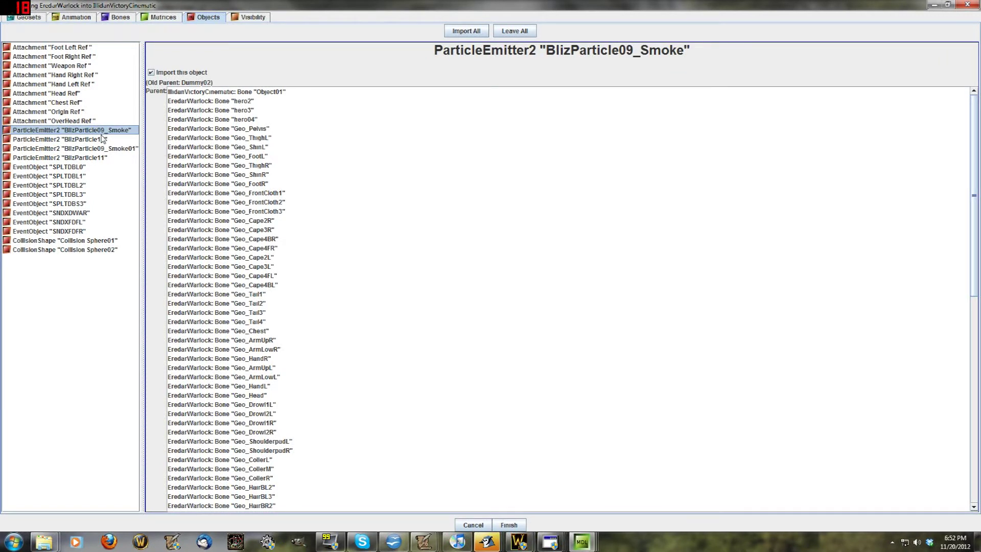
mouse_move(551, 541)
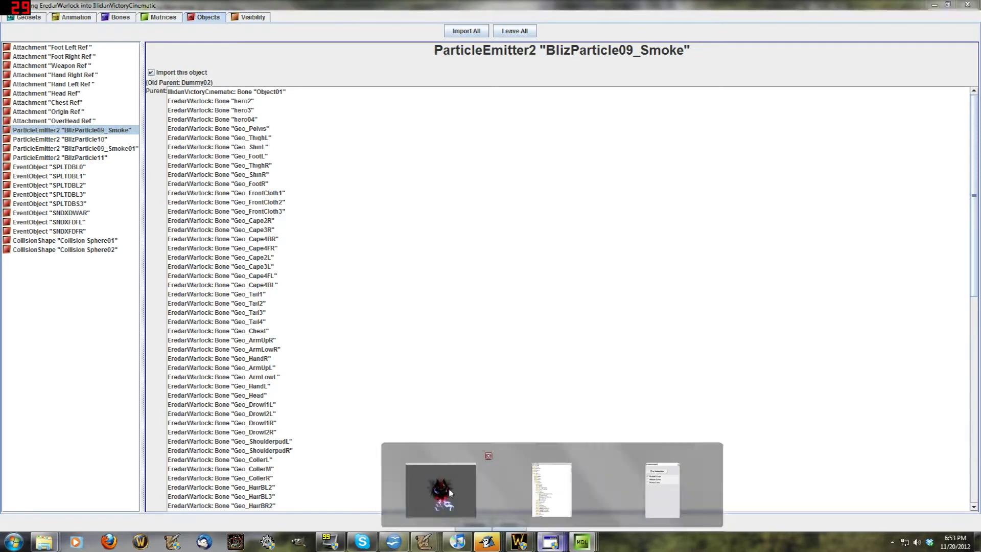
click(451, 494)
click(118, 99)
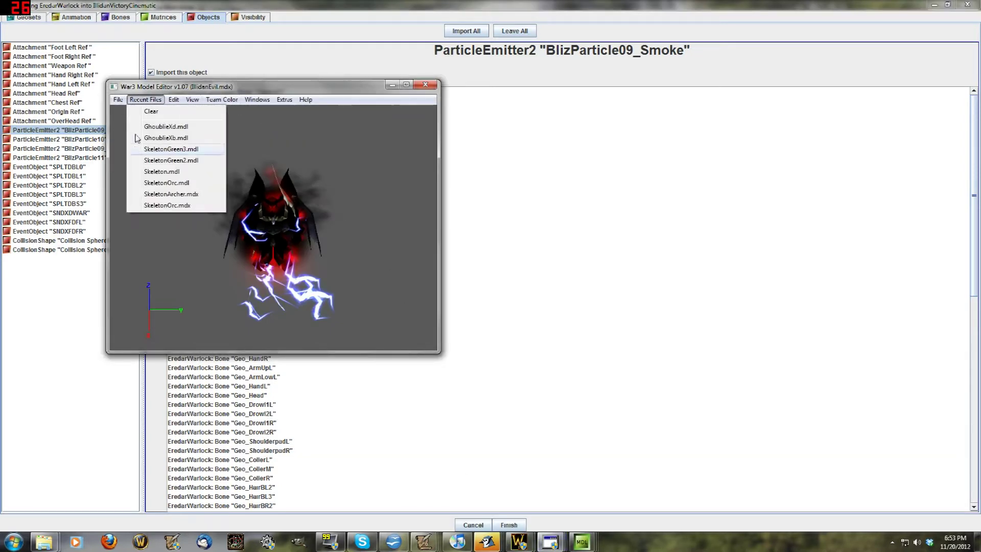
click(135, 126)
double_click(188, 164)
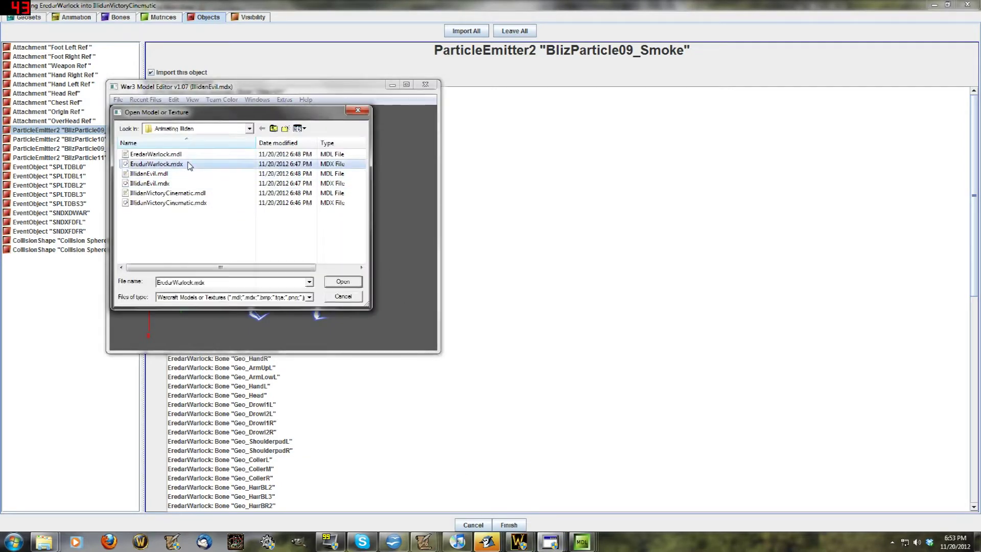
Preview the Spell and Spell Slam animations of EredarWarlock with the Animation Controller
click(266, 100)
click(284, 124)
click(739, 192)
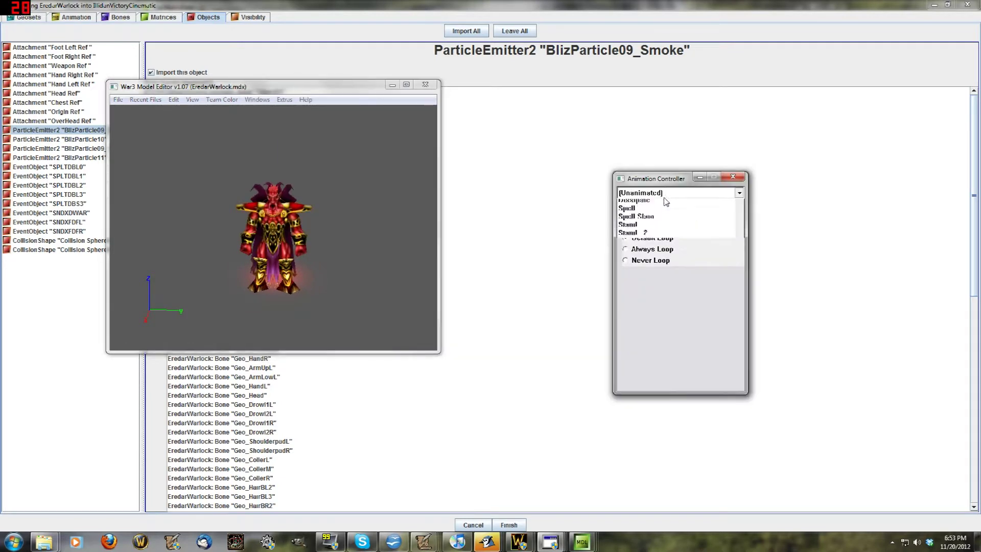
click(635, 249)
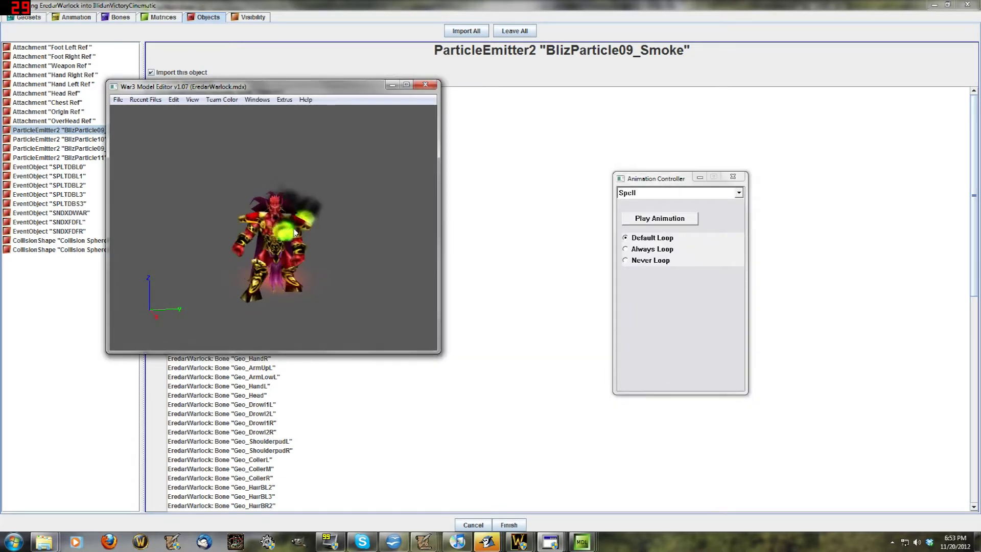
click(659, 197)
click(636, 253)
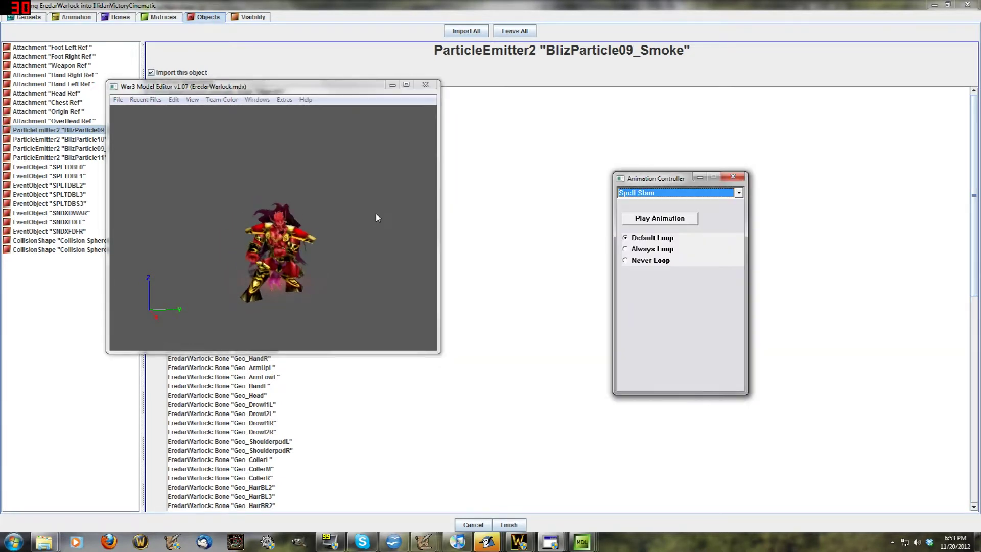
click(375, 216)
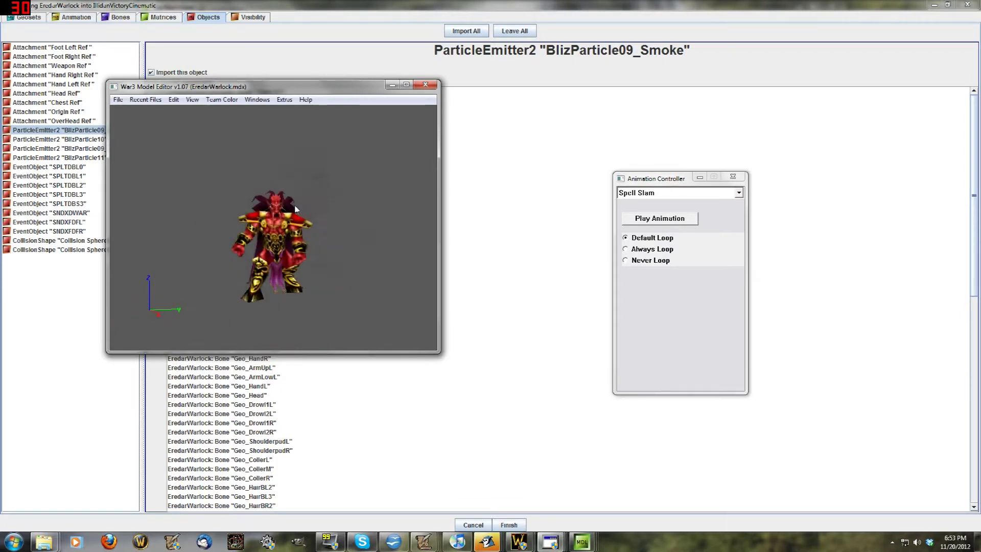
Return to the import window and review the four ParticleEmitter2 objects from BlizParticle09_Smoke to BlizParticle11
click(250, 40)
key(Down)
key(Down)
key(Down)
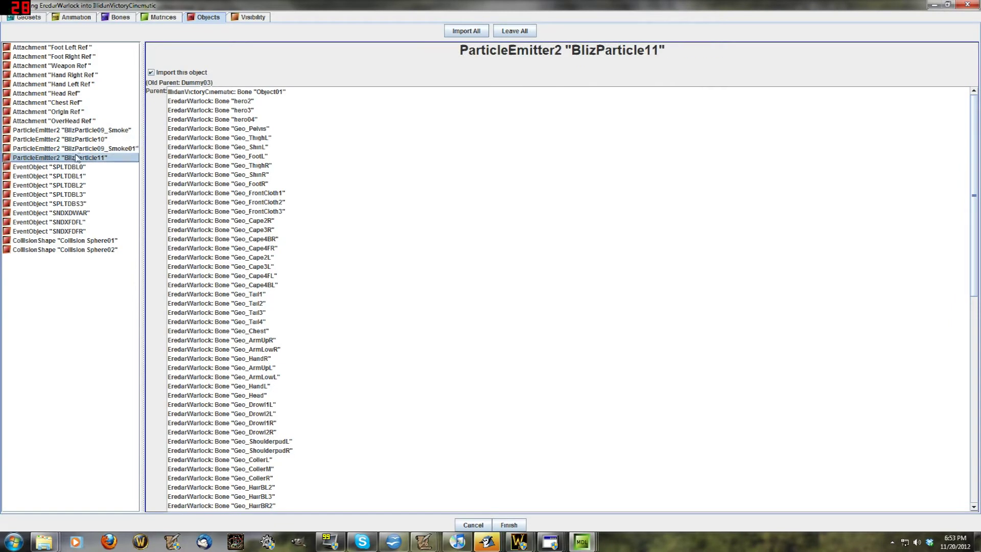
key(Up)
key(Up)
key(Up)
key(Down)
key(Down)
key(Down)
key(Up)
key(Up)
key(Up)
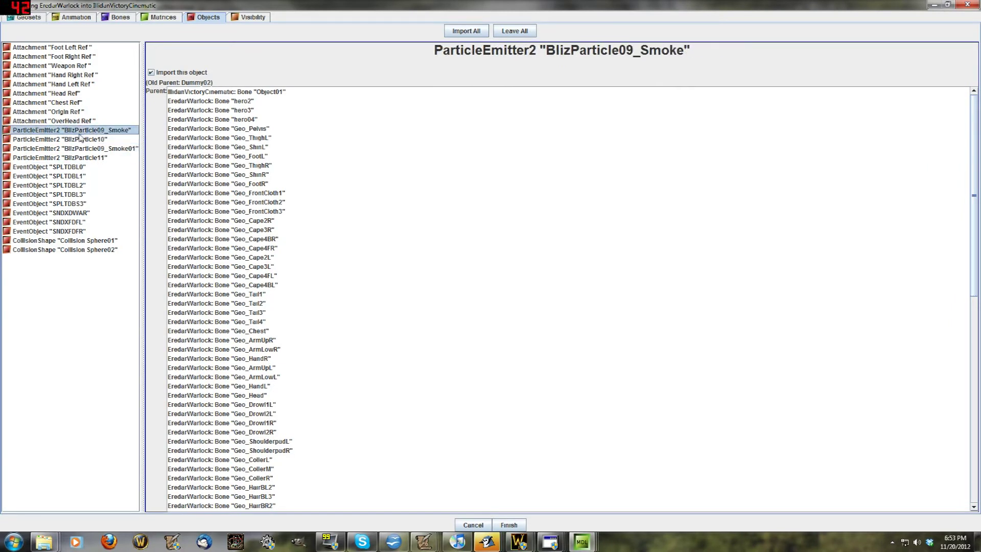
Examine the existing and imported animation visibility settings of IllidanVictoryCinematic Geoset 1 and Geoset 2
click(253, 17)
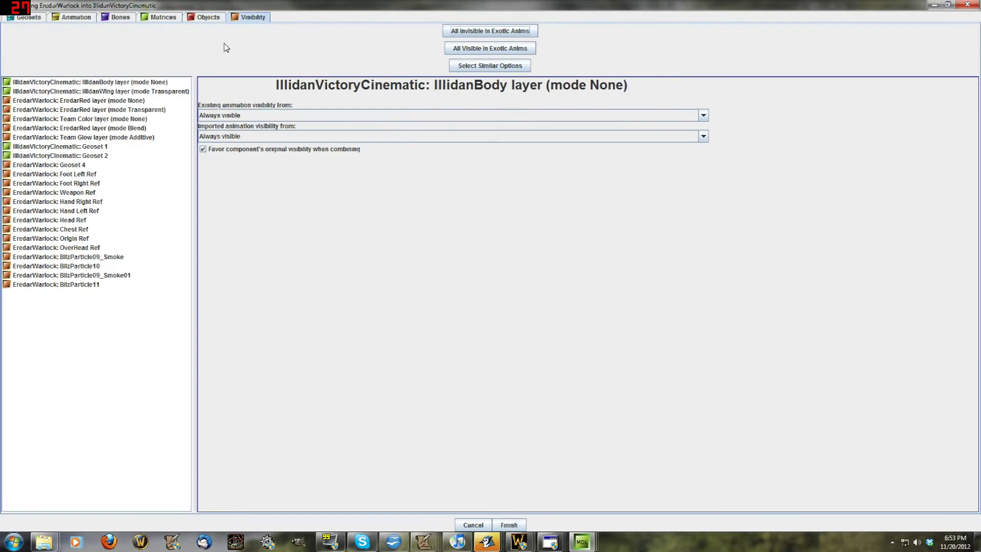
click(130, 146)
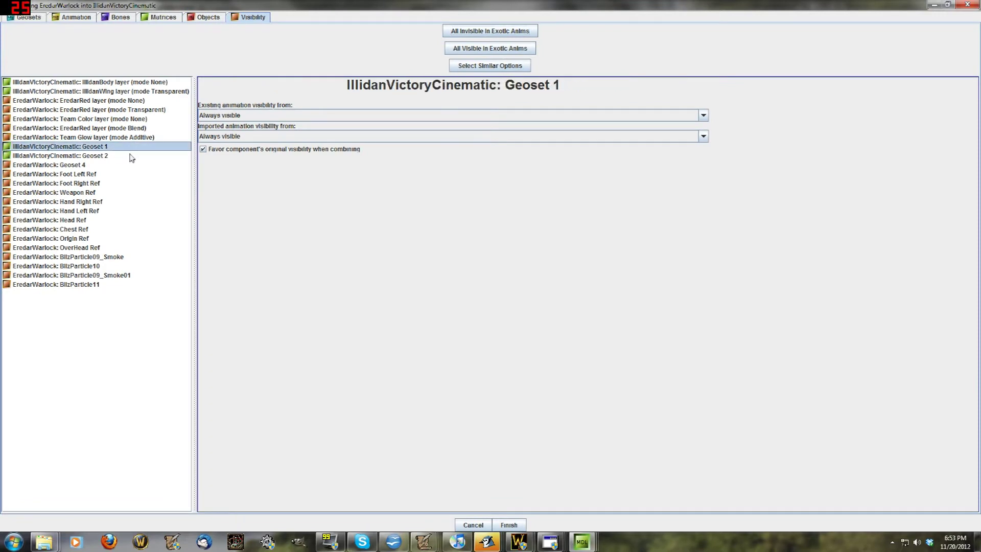
click(129, 156)
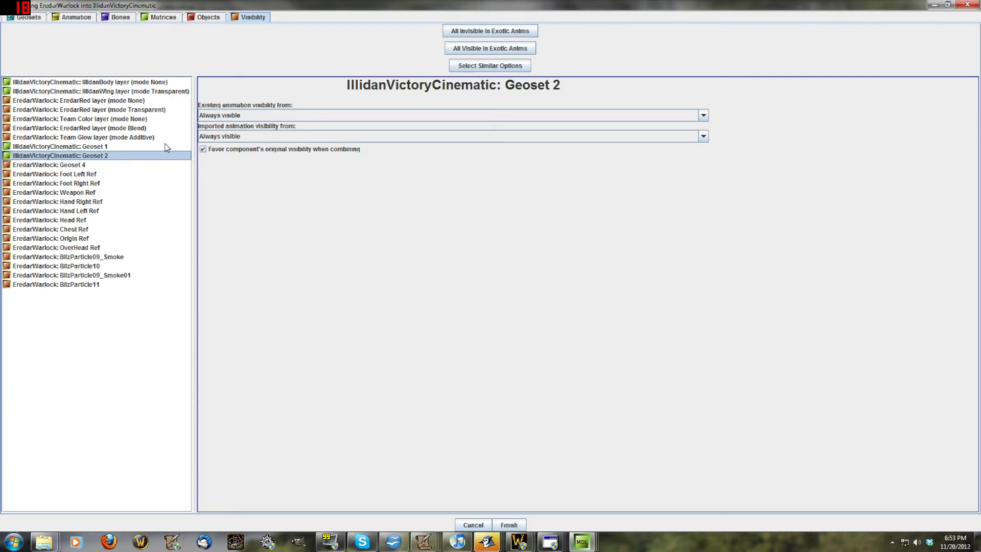
click(115, 147)
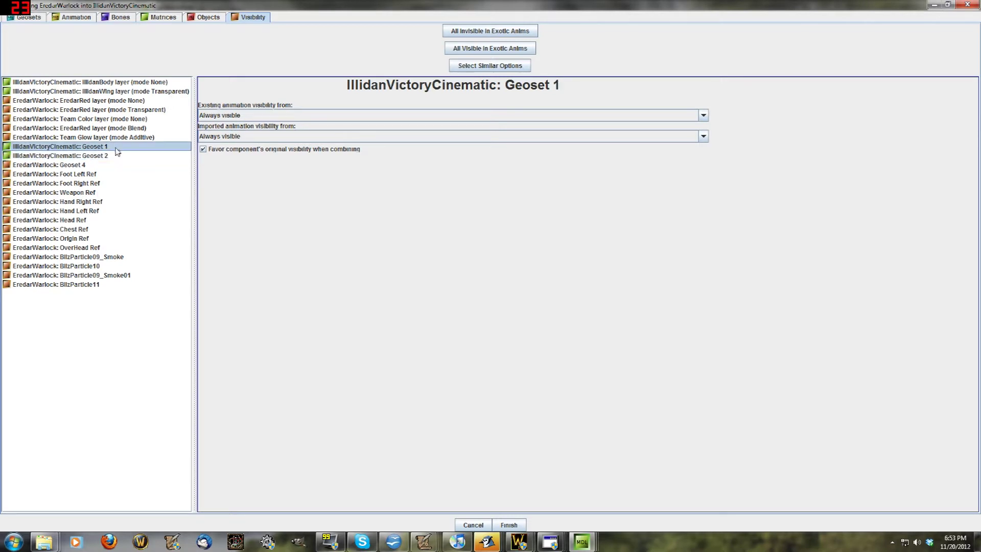
click(118, 156)
click(122, 146)
click(226, 116)
click(225, 117)
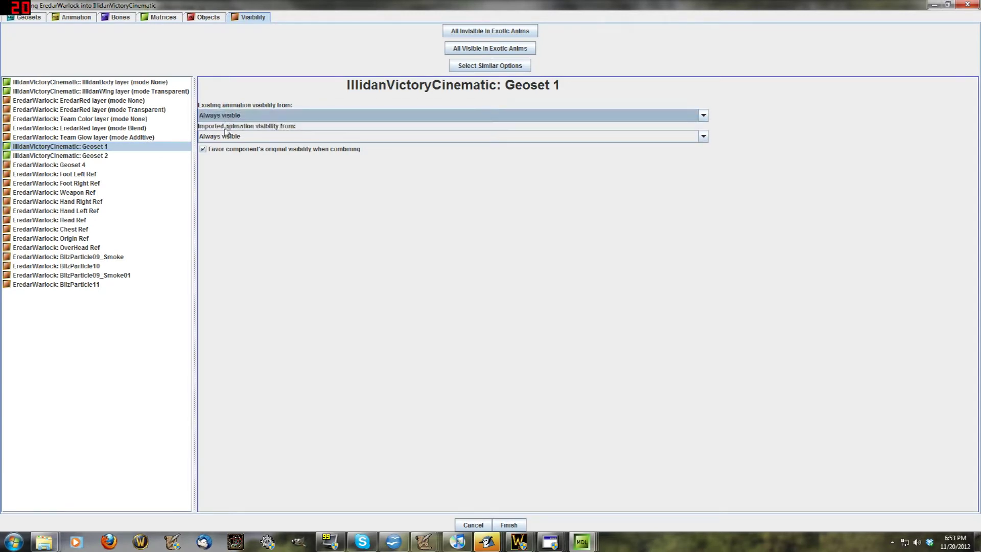
click(227, 136)
click(227, 137)
click(94, 156)
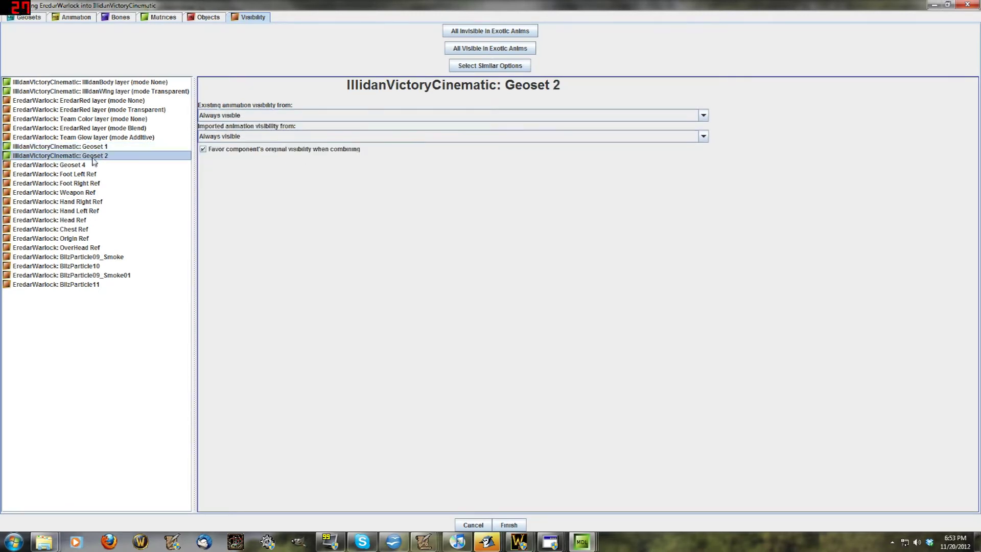
click(99, 150)
click(101, 155)
click(101, 147)
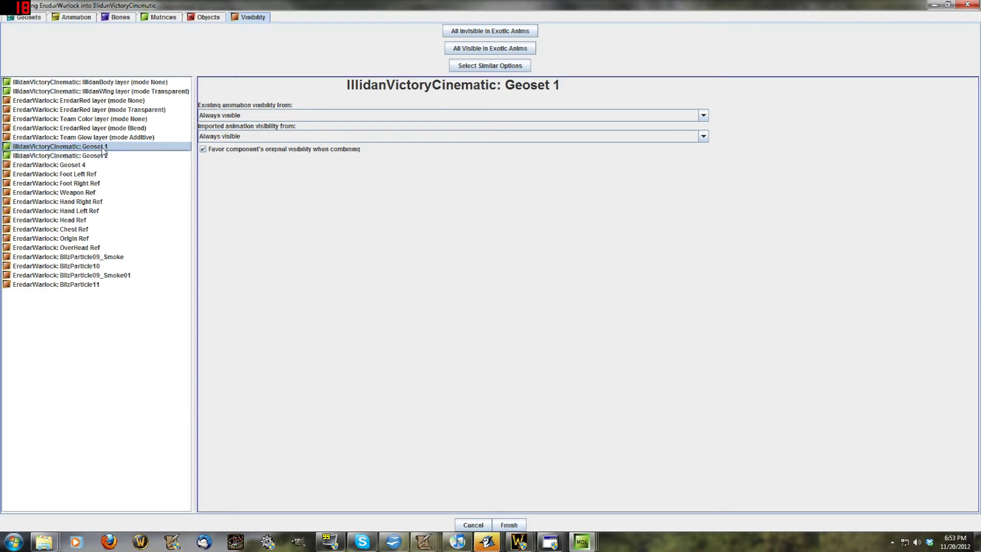
click(103, 156)
For IllidanVictoryCinematic Geosets 1 and 2 together, take existing animation visibility from Always visible and imported animation visibility from EredarWarlock: Geoset 1
click(105, 147)
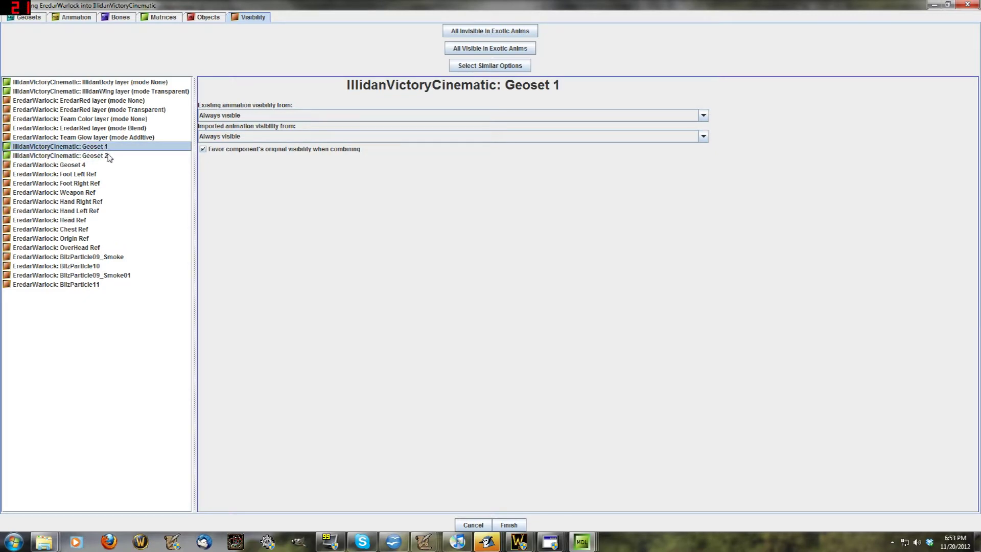
ctrl+click(108, 156)
click(216, 137)
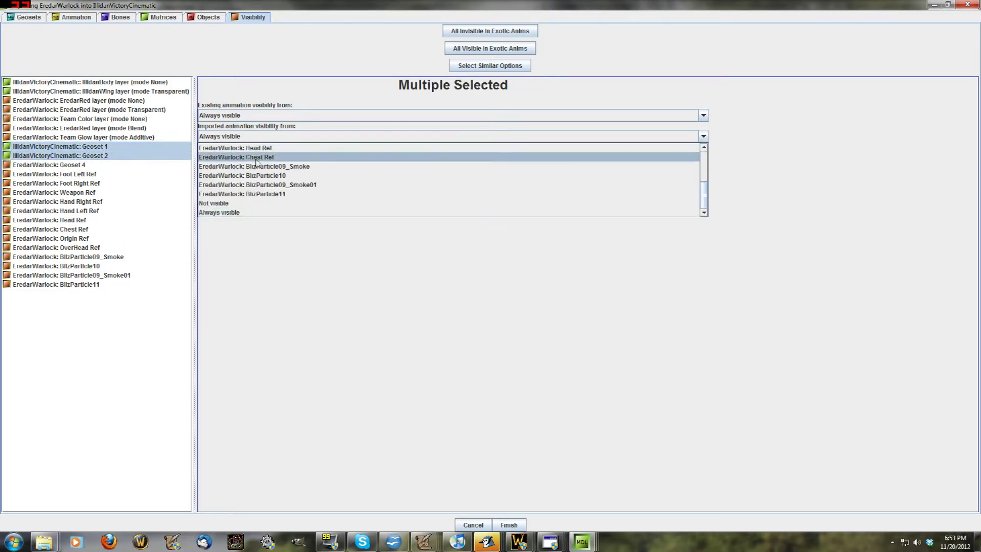
click(259, 140)
click(241, 118)
click(242, 118)
click(240, 118)
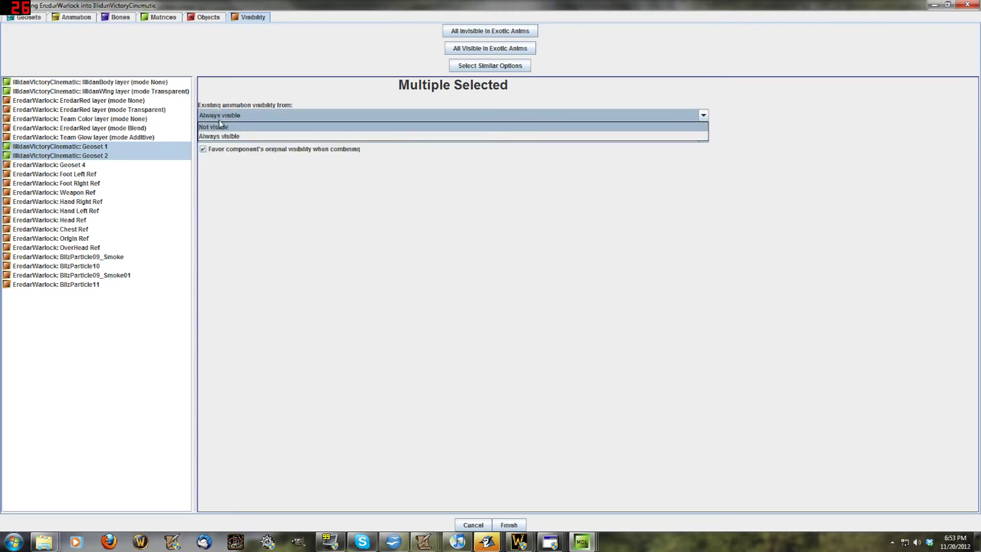
click(224, 137)
click(254, 137)
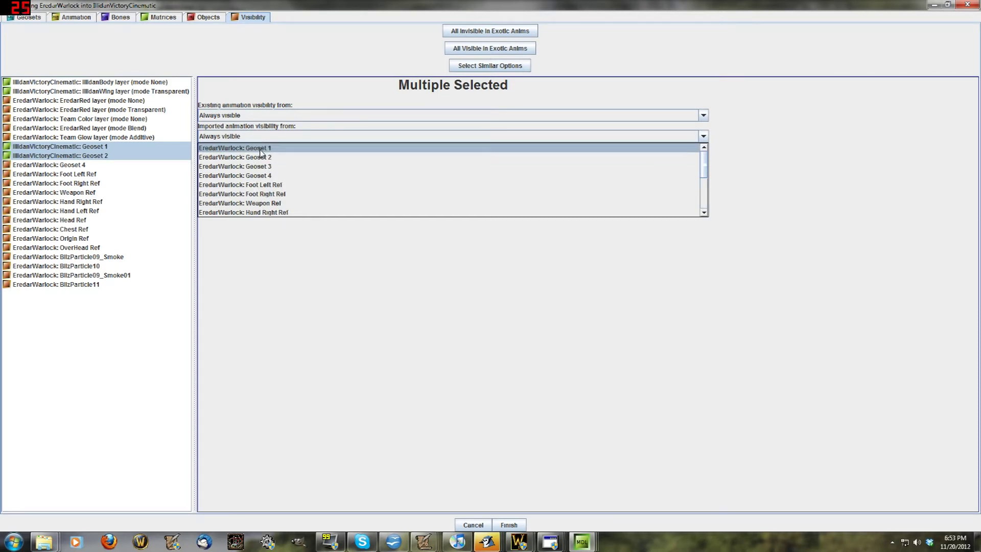
click(231, 148)
click(148, 147)
click(149, 156)
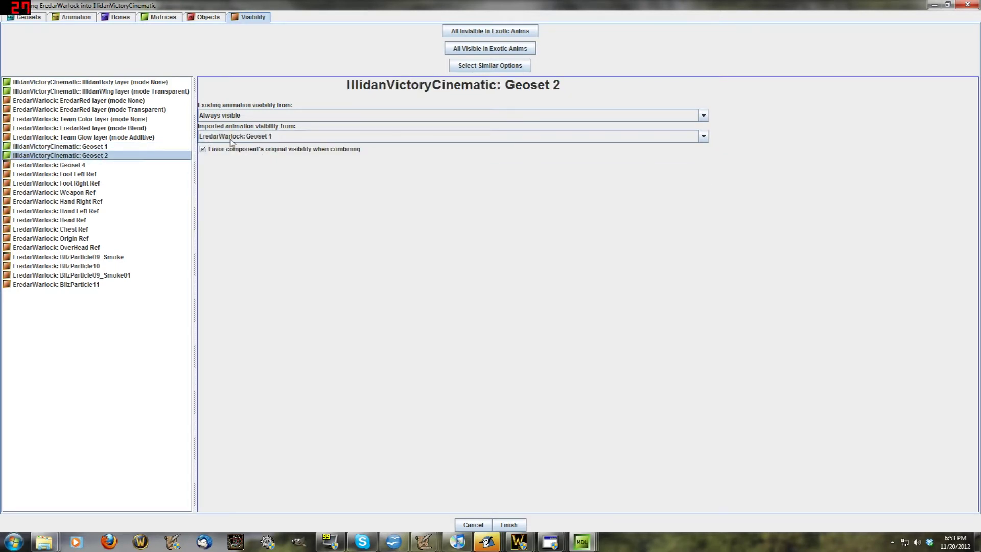
Check the import setting of the EredarWarlock 1 geoset against the visibility source of IllidanVictoryCinematic Geoset 2
click(43, 20)
click(51, 68)
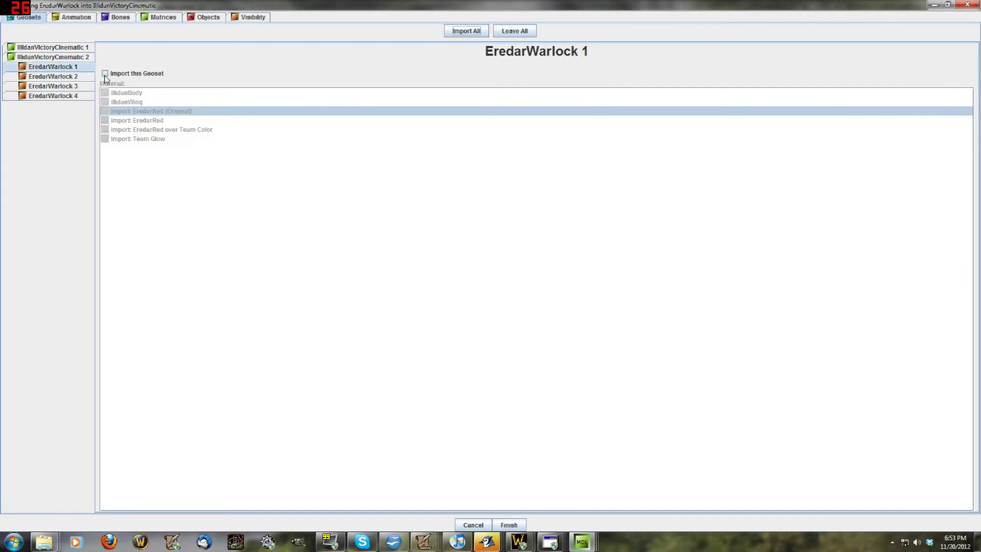
click(253, 19)
click(255, 136)
click(249, 139)
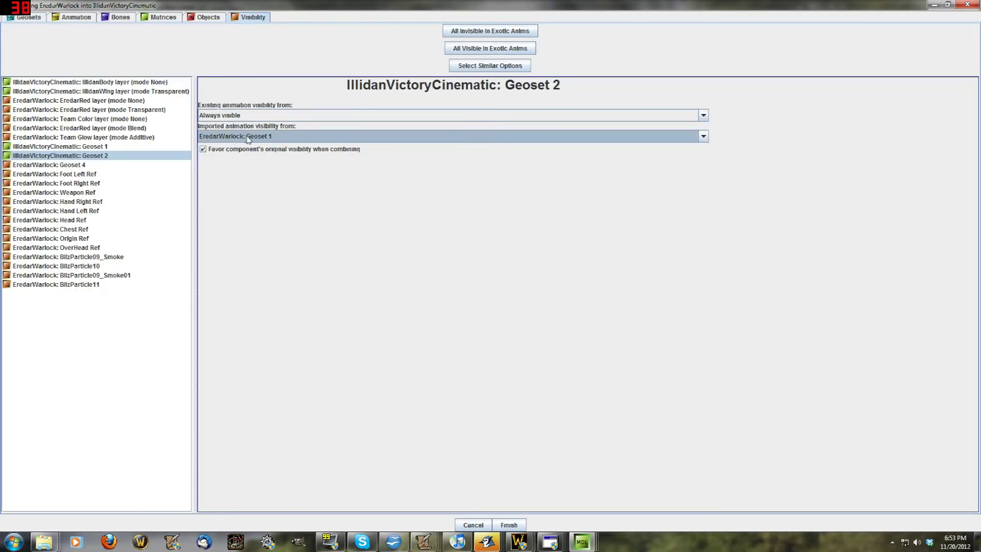
Compare the visibility sources of IllidanVictoryCinematic Geosets 1 and 2 with those of EredarWarlock Geoset 4
click(151, 147)
click(152, 155)
click(221, 137)
click(220, 138)
click(149, 149)
click(148, 156)
click(125, 166)
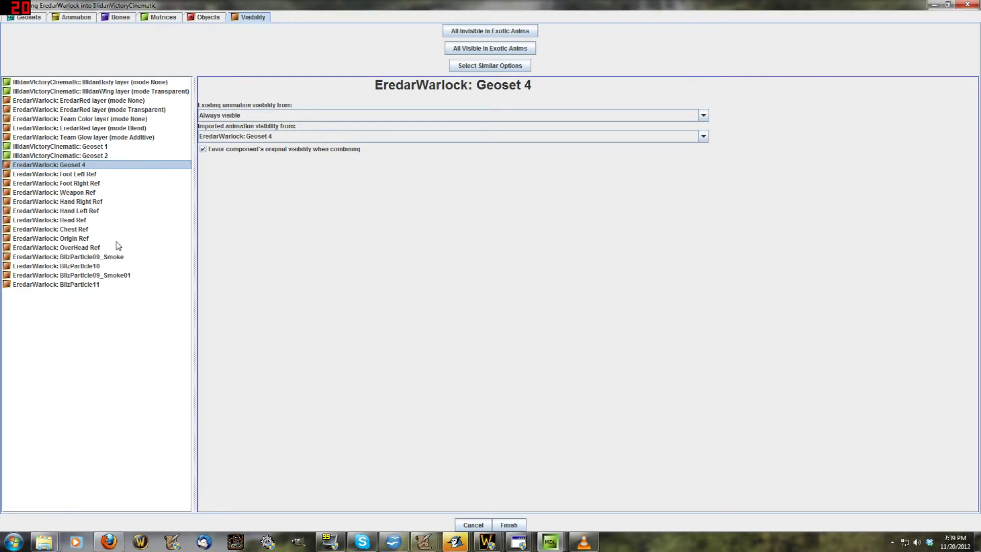
Examine the imported animation visibility options for the EredarWarlock BlizParticle emitters, including BlizParticle09_Smoke01
drag(132, 256, 148, 276)
key(Up)
click(225, 137)
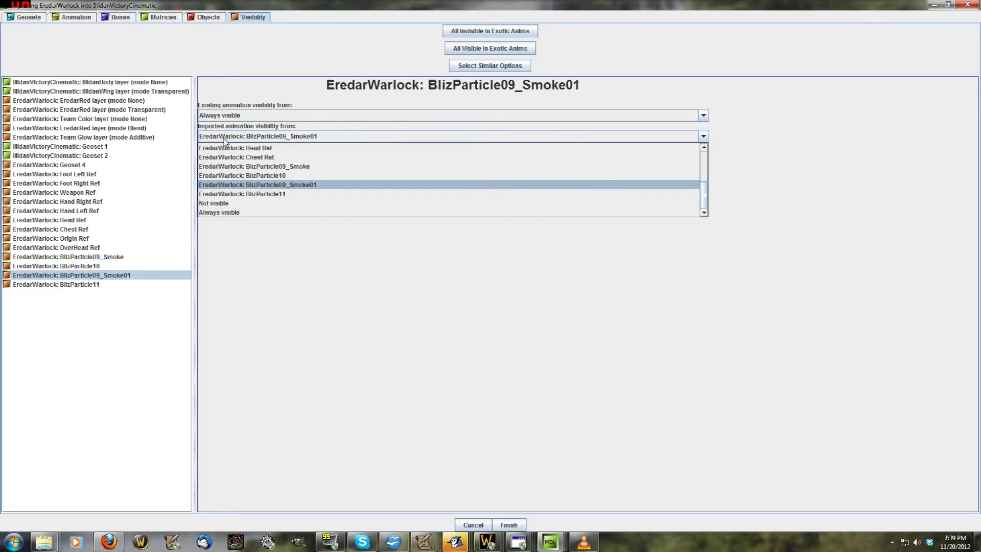
scroll(246, 175, up, 1)
scroll(245, 179, down, 1)
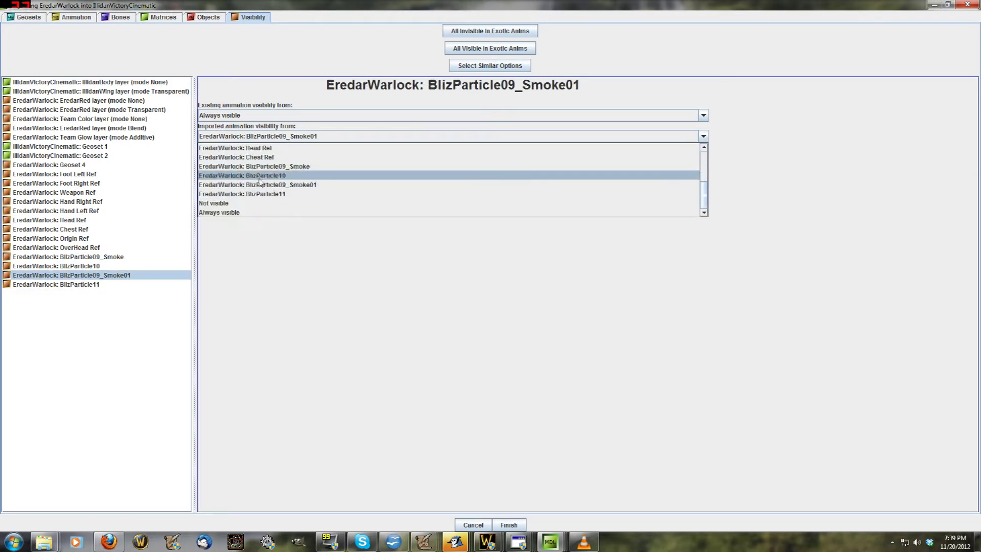
click(241, 137)
drag(119, 257, 149, 253)
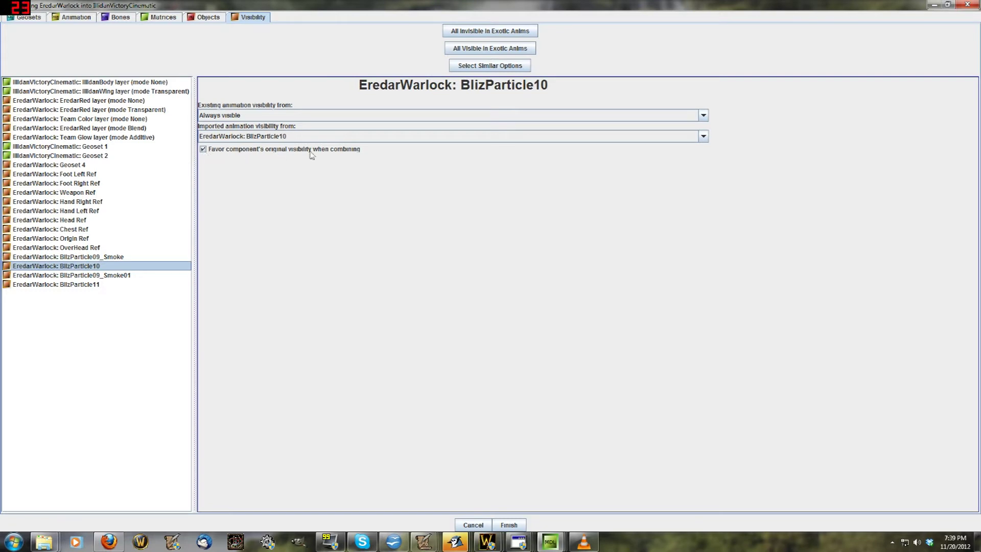
Review the visibility sources of EredarWarlock's attachment references, such as Hand Left, Chest and OverHead, and of its particle emitters
drag(102, 257, 93, 210)
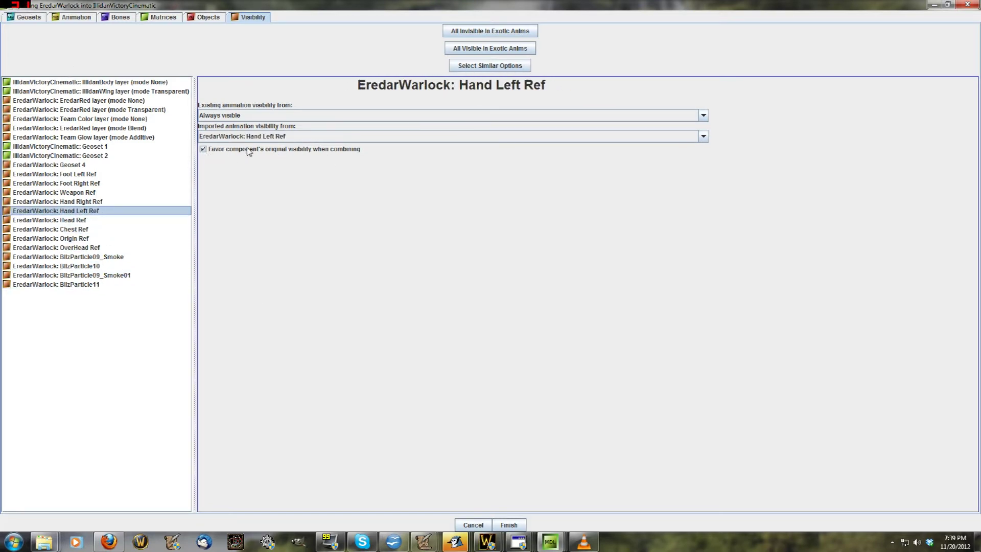
drag(91, 220, 129, 207)
click(96, 230)
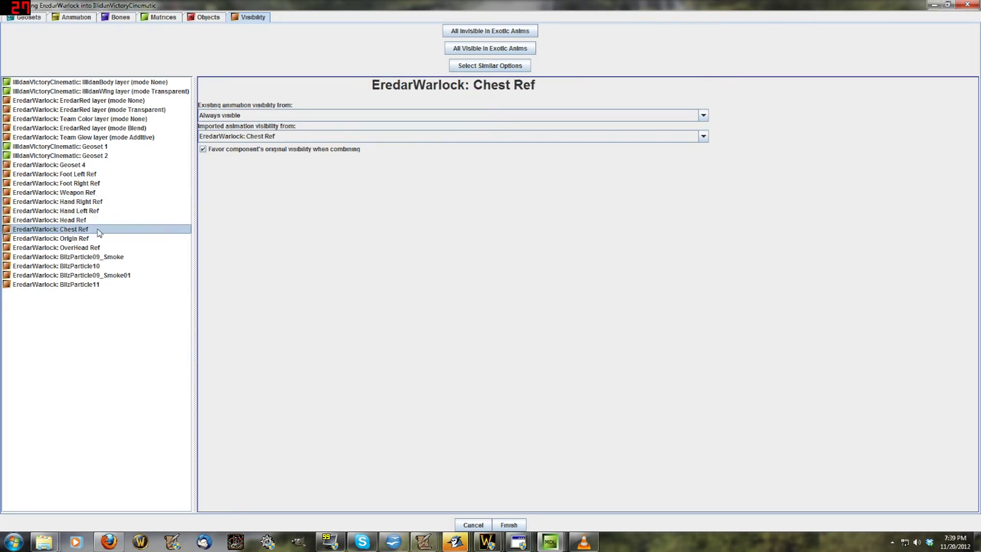
click(116, 248)
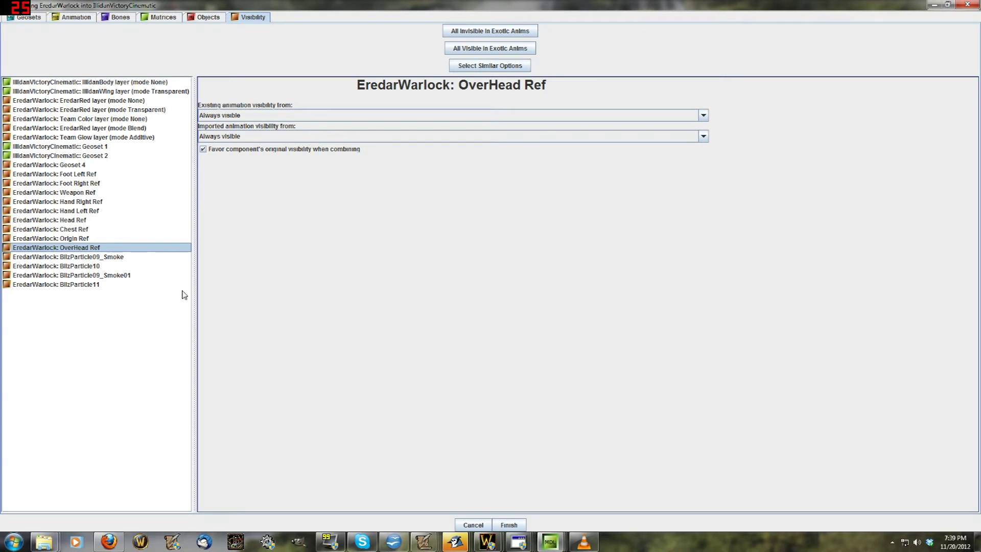
drag(131, 258, 118, 290)
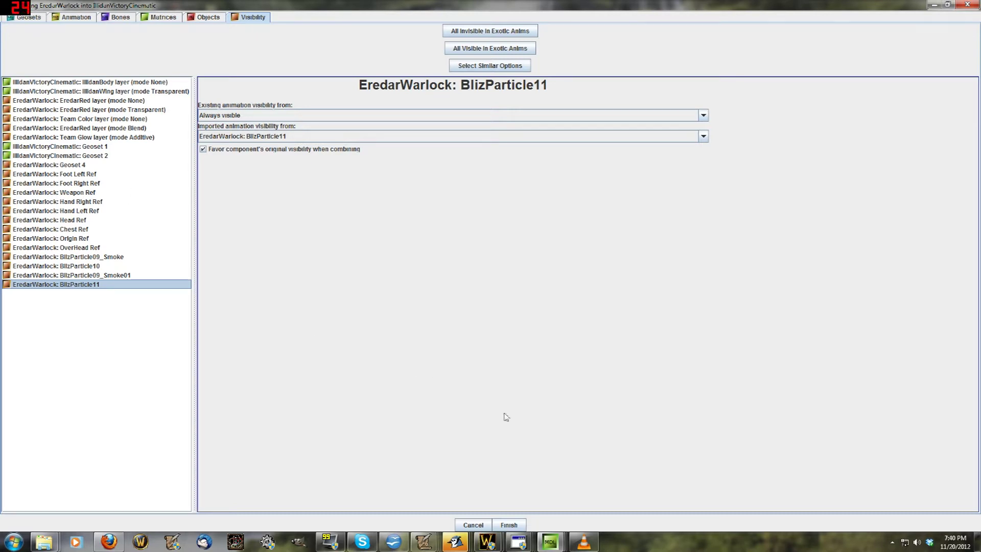
Finish importing EredarWarlock into IllidanVictoryCinematic and widen the MatrixEater window around the model views
click(506, 526)
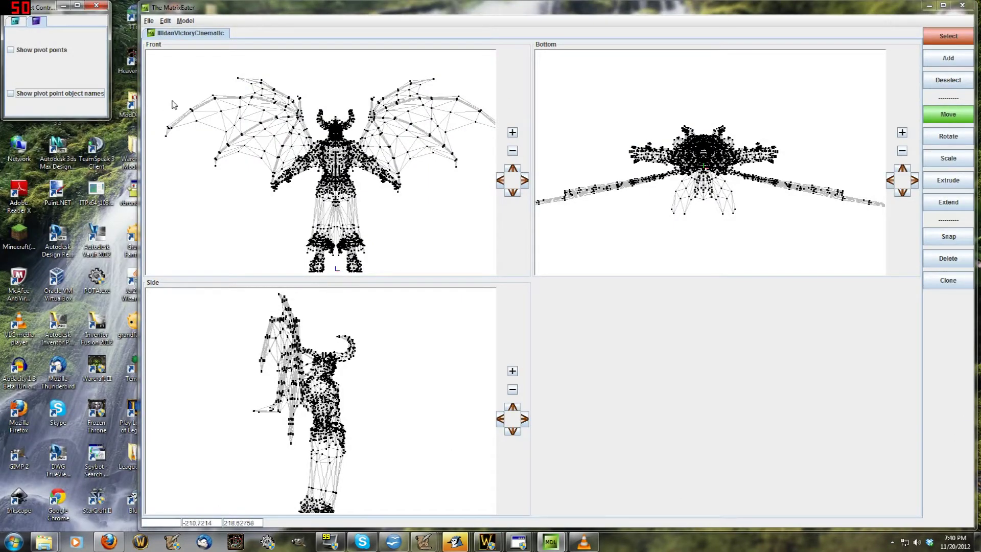
drag(139, 15, 117, 16)
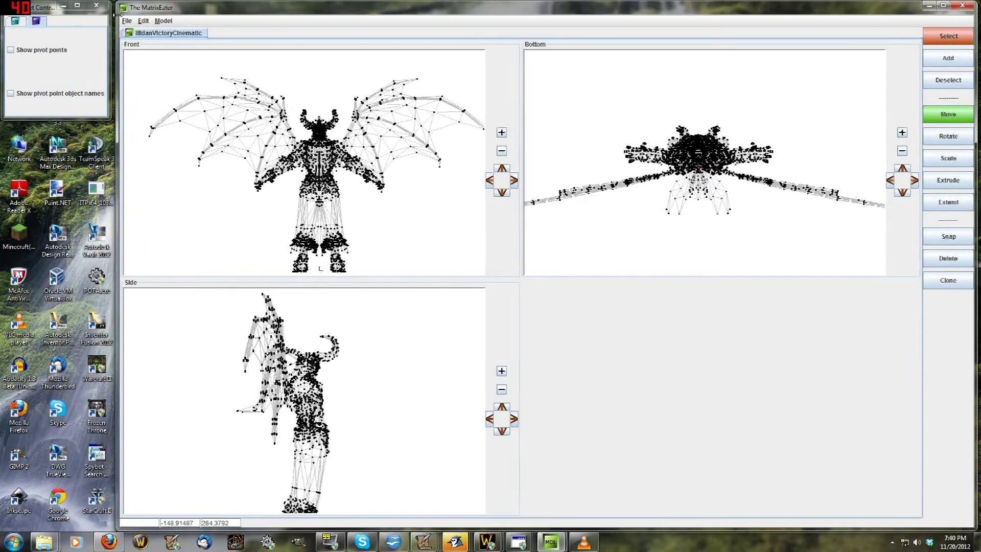
scroll(341, 171, up, 2)
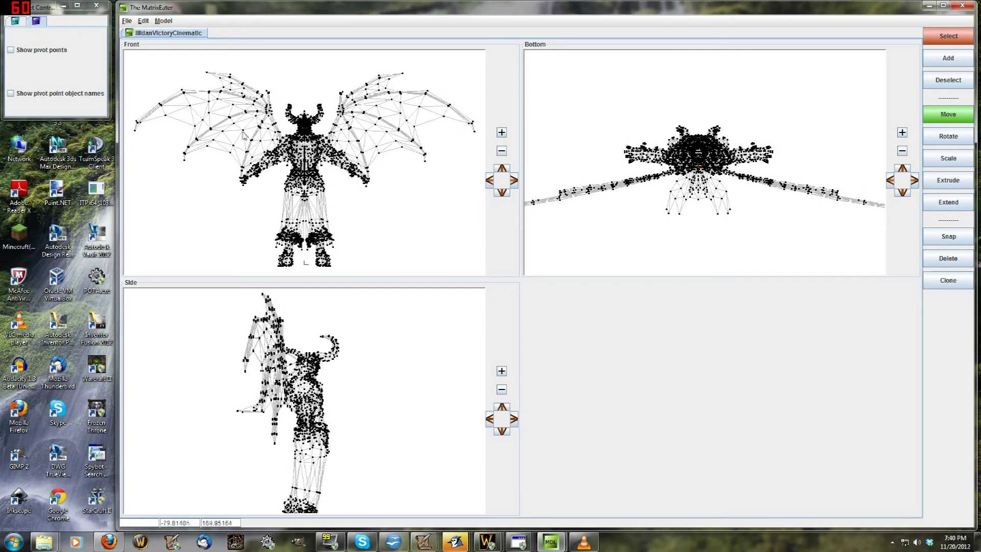
Enlarge the controller window and make IllidanVictoryCinematic's Geoset 3 visible and editable alongside Geosets 1 and 2
drag(108, 118, 121, 196)
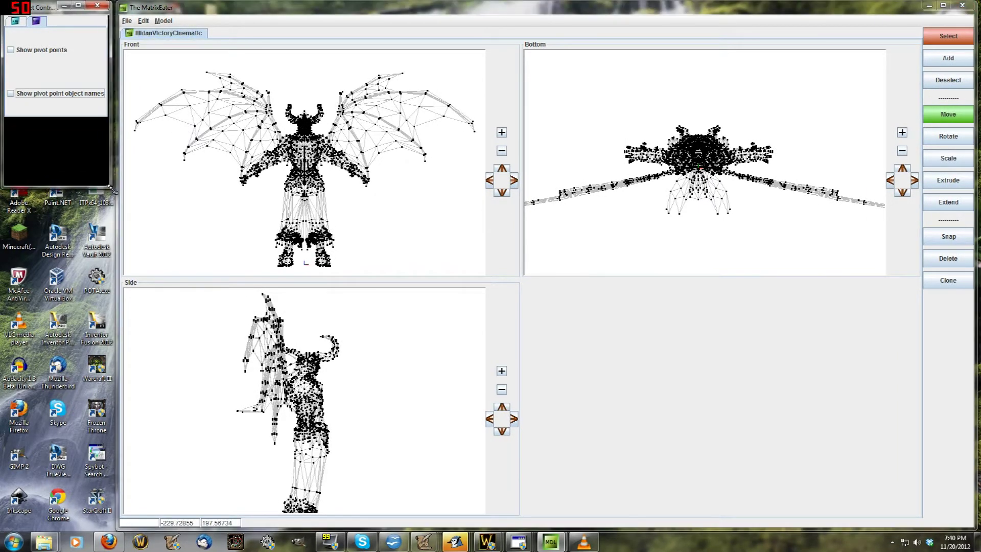
click(16, 24)
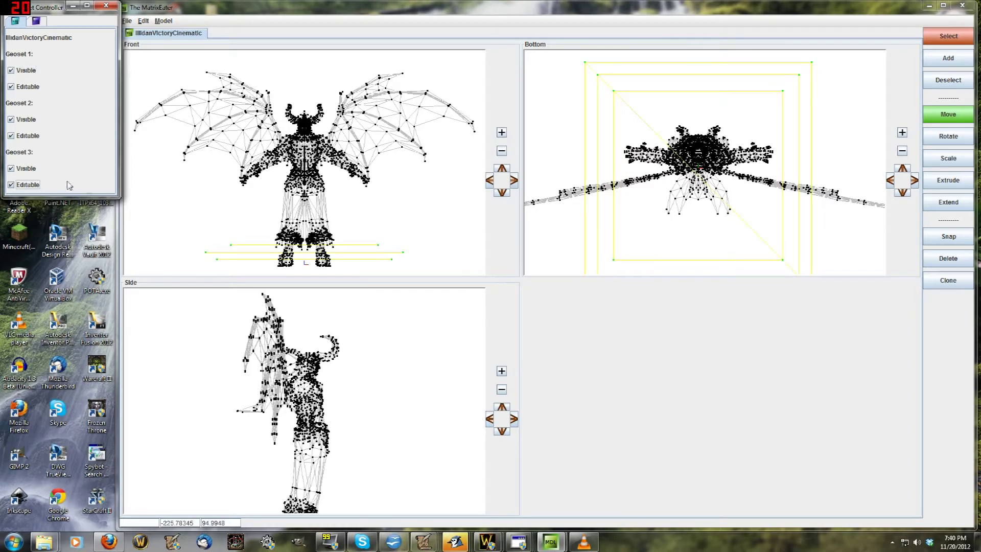
drag(118, 196, 111, 201)
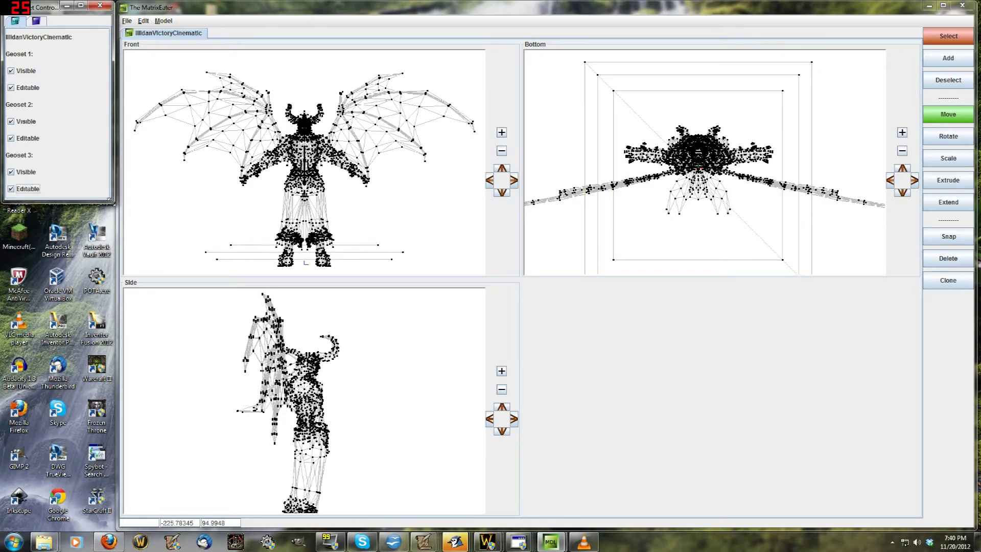
scroll(259, 246, up, 3)
scroll(258, 246, down, 2)
middle_drag(365, 429, 348, 357)
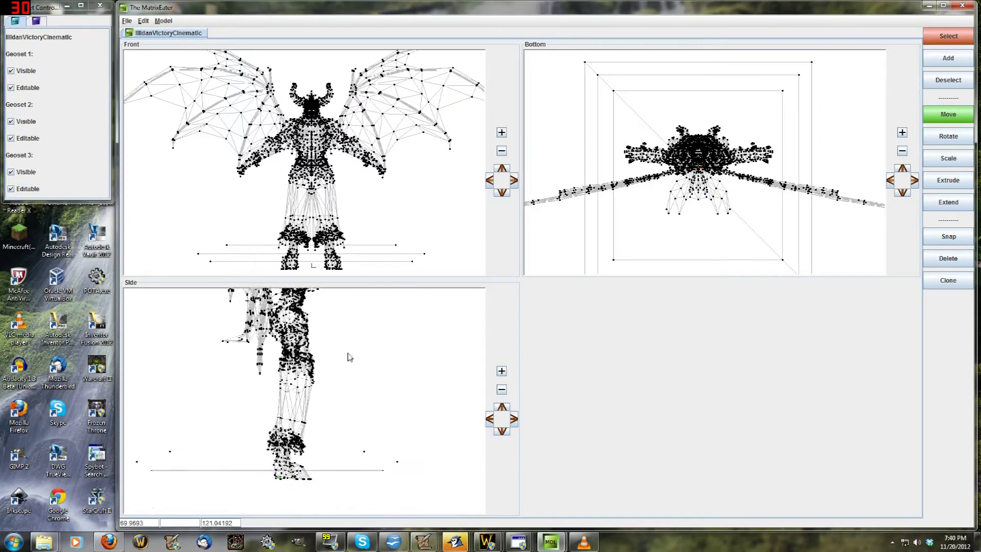
scroll(333, 440, down, 1)
scroll(330, 439, down, 1)
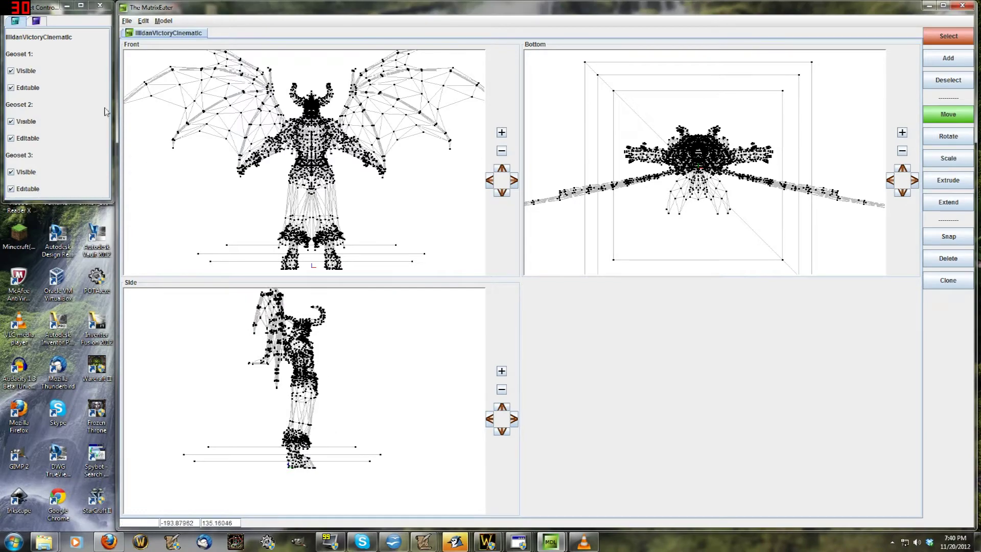
Show the pivot points and their object names in the model views, and select the hero2 pivot
click(36, 21)
click(39, 77)
scroll(267, 169, up, 3)
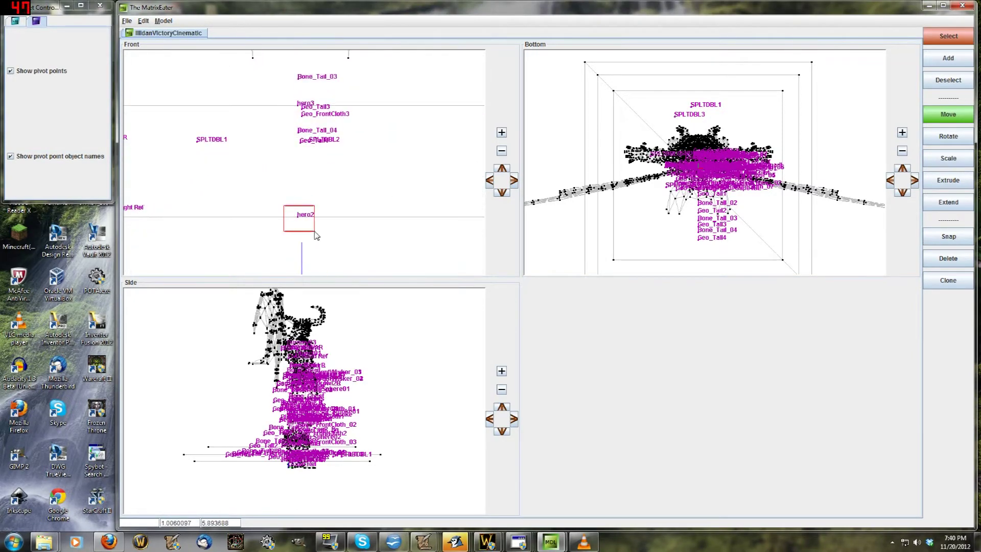
Examine where the imported bones' pivot points lie relative to Illidan's feet, legs, chest and arms
scroll(316, 235, down, 3)
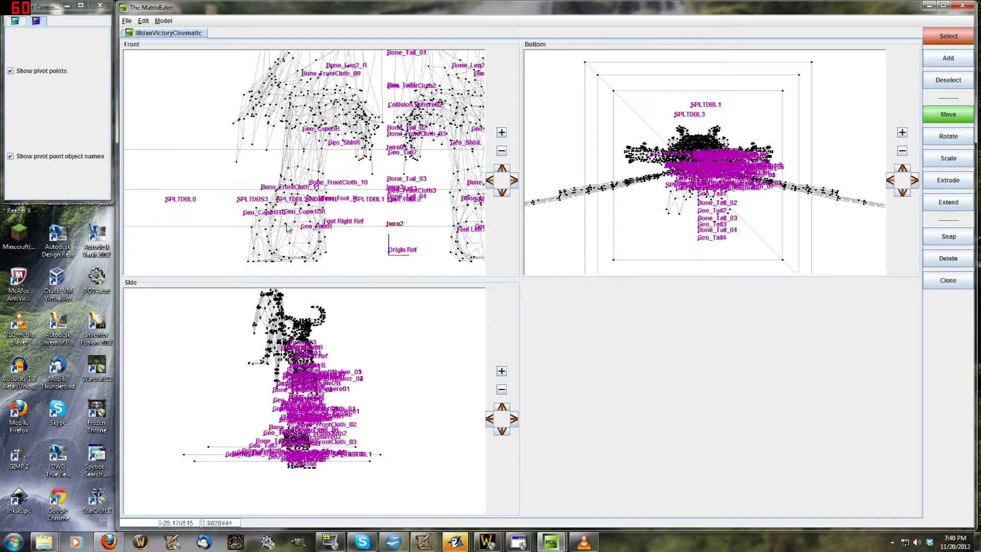
scroll(287, 227, up, 3)
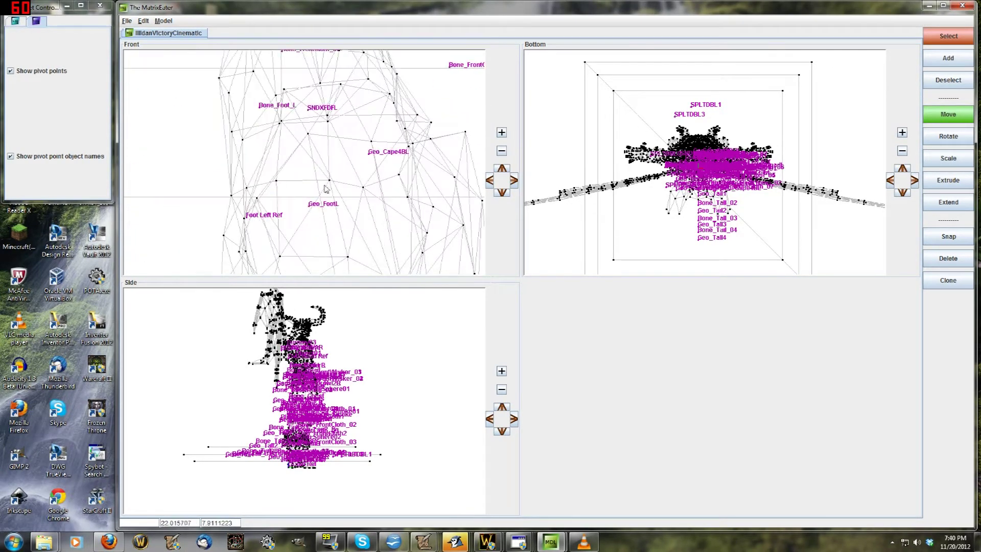
scroll(338, 195, down, 2)
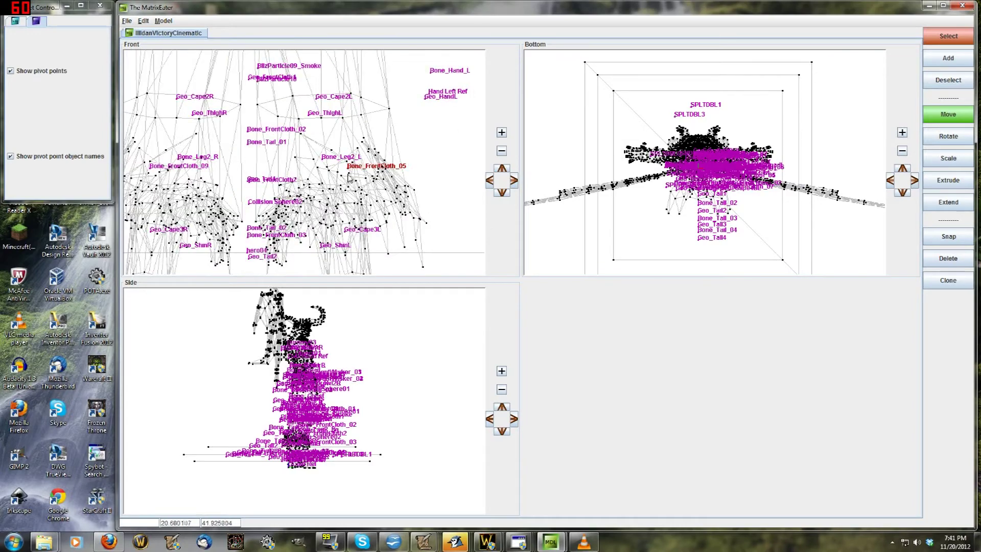
middle_drag(374, 179, 385, 265)
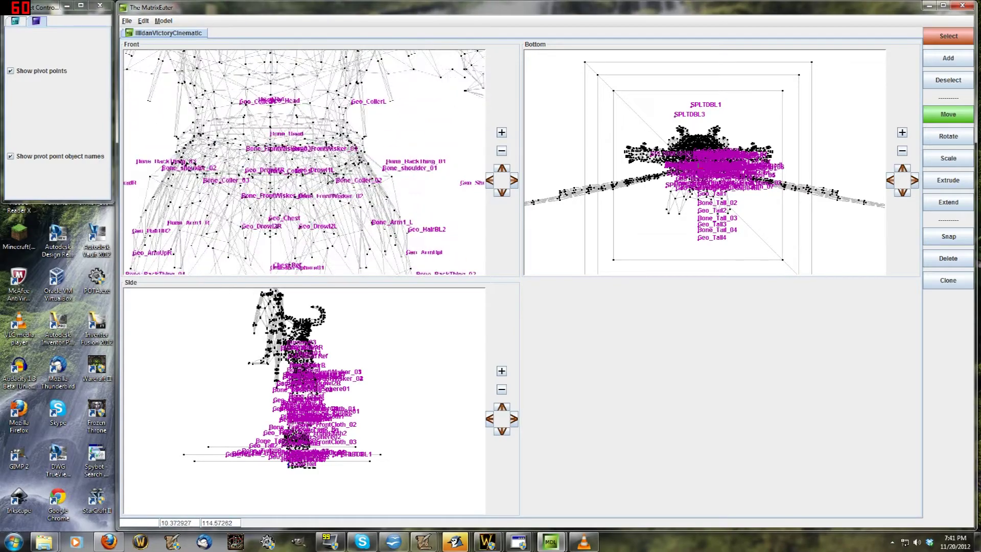
scroll(384, 175, down, 3)
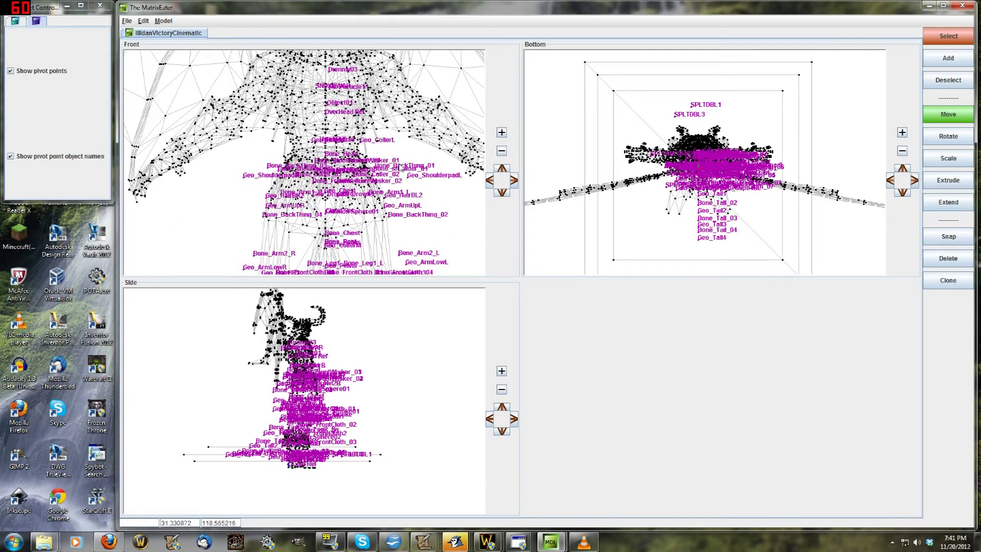
scroll(332, 157, up, 3)
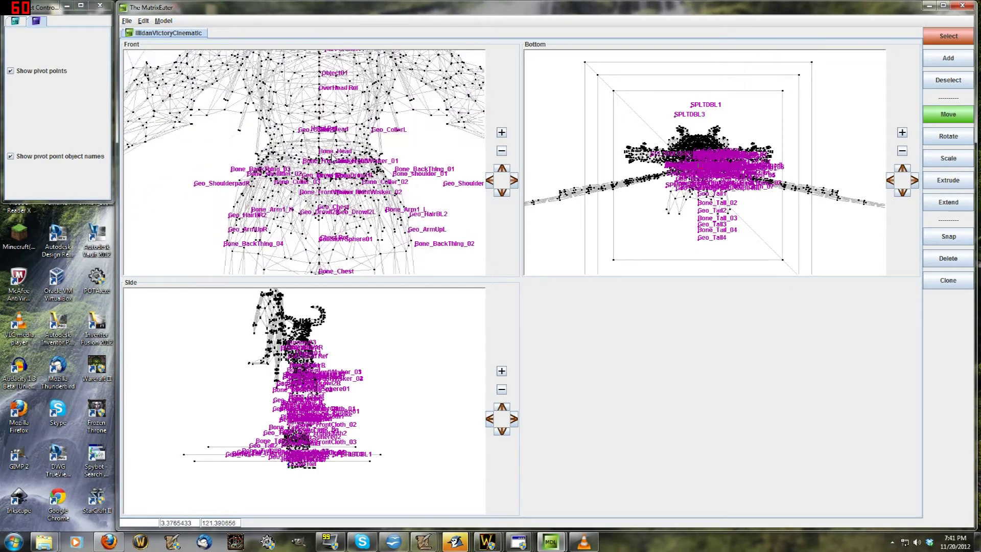
scroll(334, 157, down, 3)
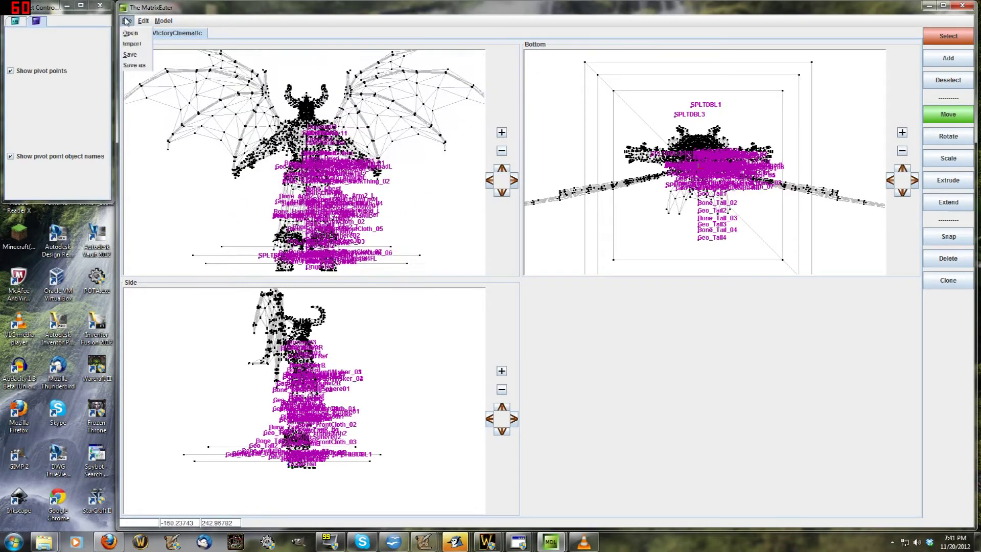
Save the model as IllidanWithEredarMotion.mdl and view it in War3 Model Editor
click(133, 65)
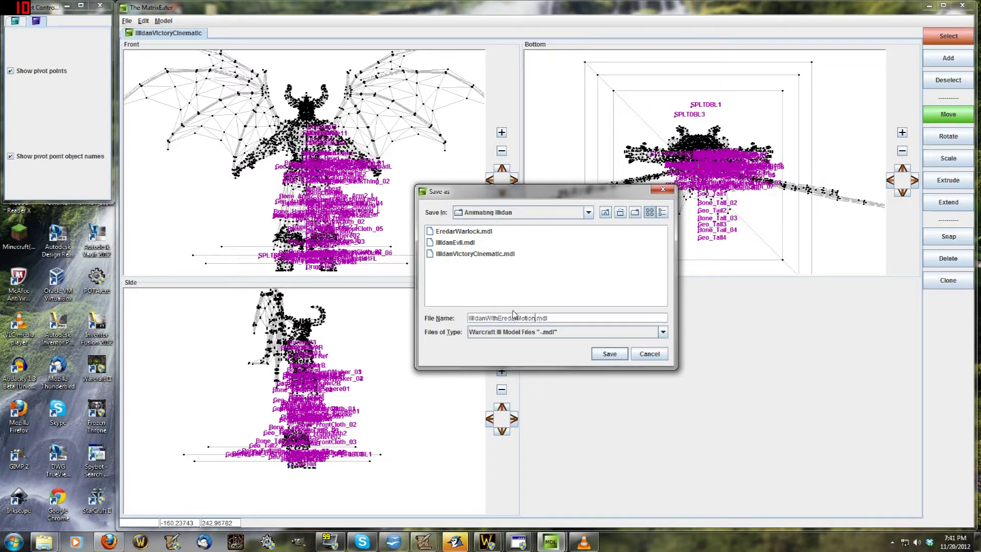
key(Return)
mouse_move(519, 542)
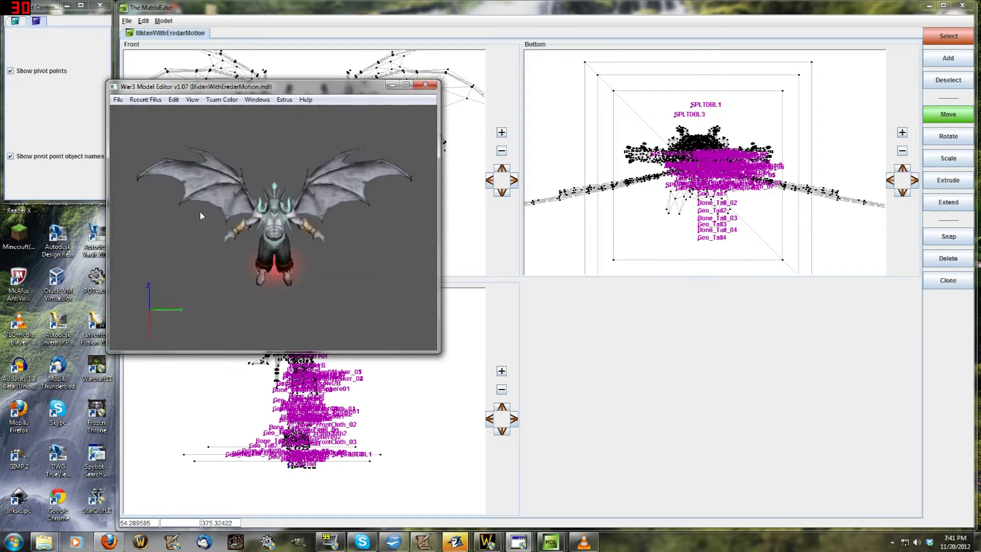
drag(276, 213, 289, 263)
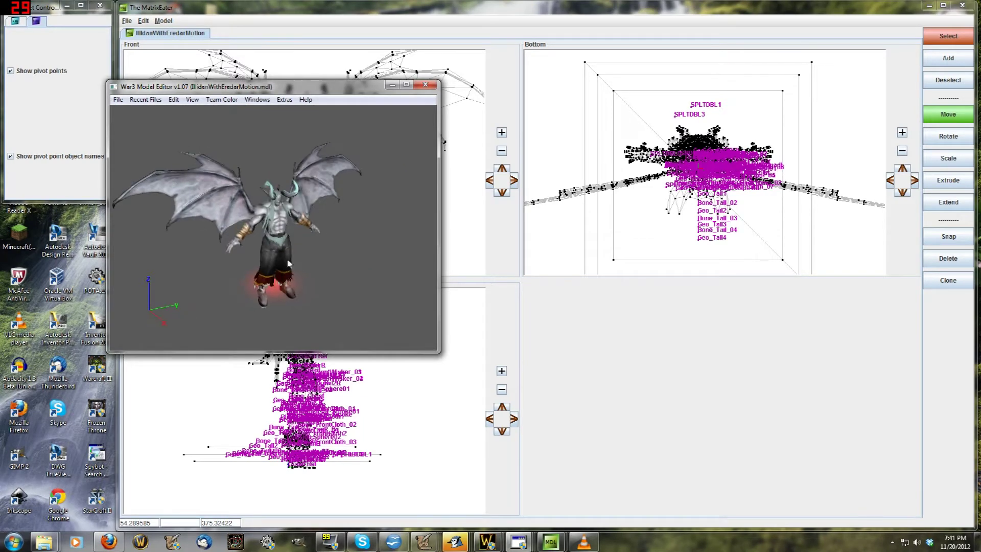
Choose the Stand - 2 animation in the Animation Controller and inspect the model from behind and in front
click(250, 101)
click(278, 123)
click(650, 195)
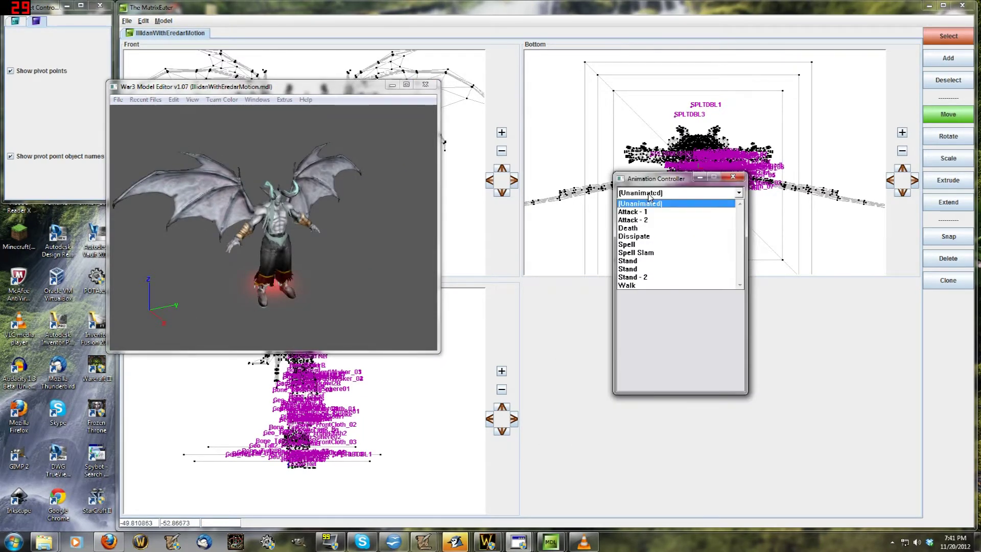
click(649, 277)
drag(343, 204, 318, 152)
scroll(347, 196, up, 4)
scroll(271, 200, down, 5)
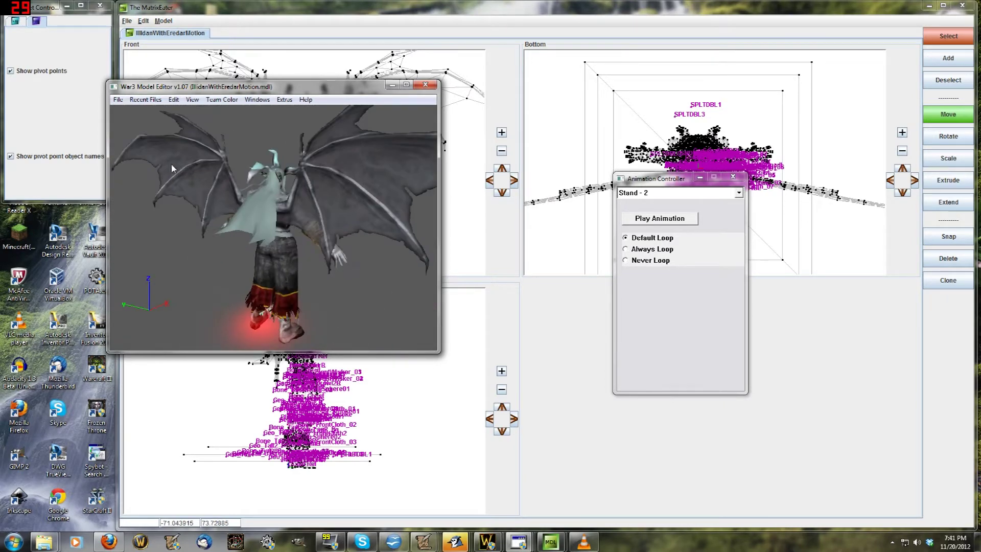
drag(300, 294, 317, 239)
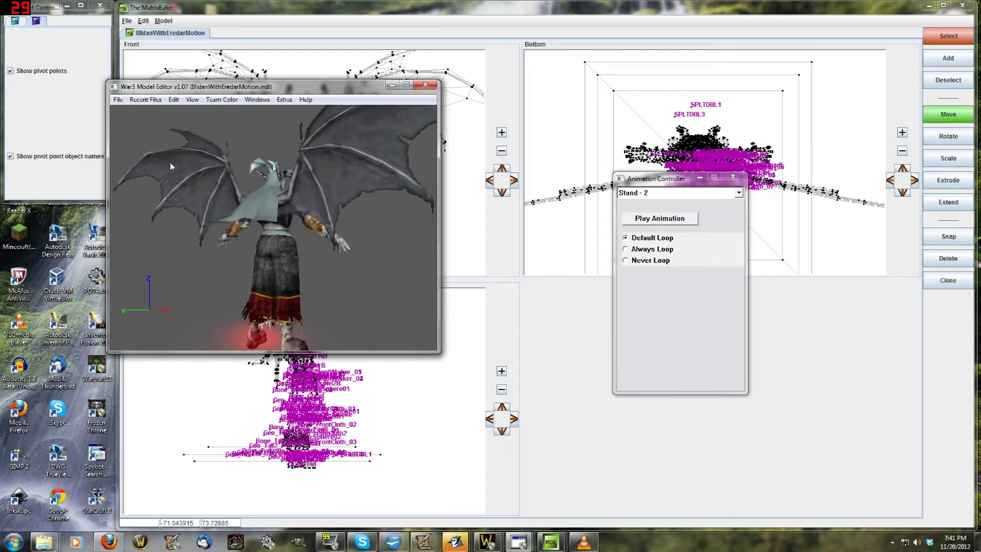
drag(318, 247, 271, 209)
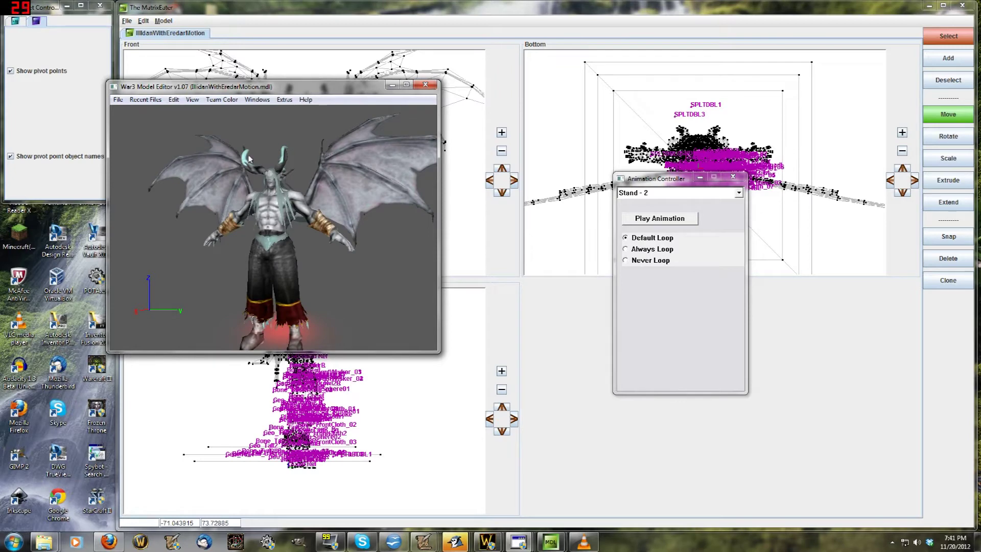
Switch back to MatrixEater and compare the Object01, OverHead Ref and foot pivots with Illidan's mesh
click(405, 378)
scroll(301, 81, up, 6)
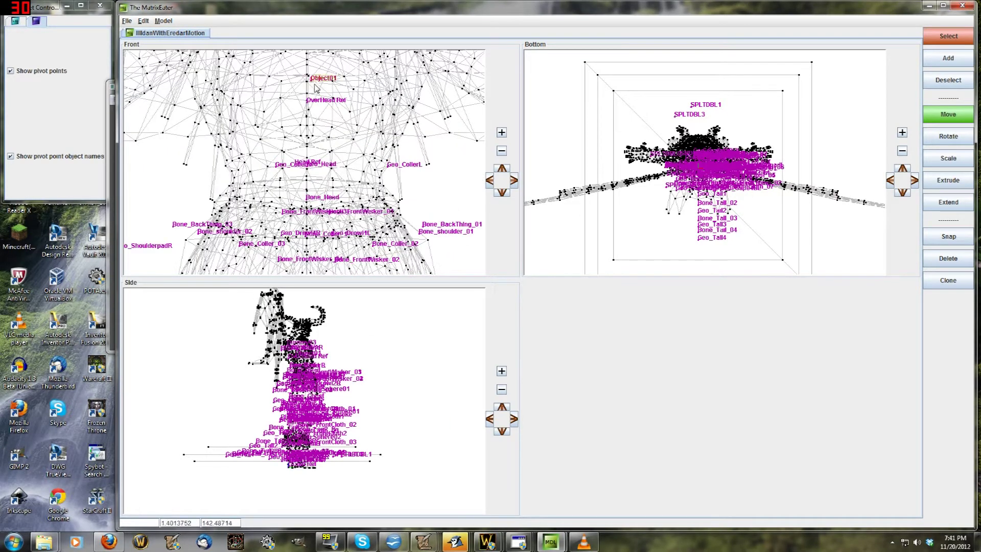
scroll(315, 88, down, 6)
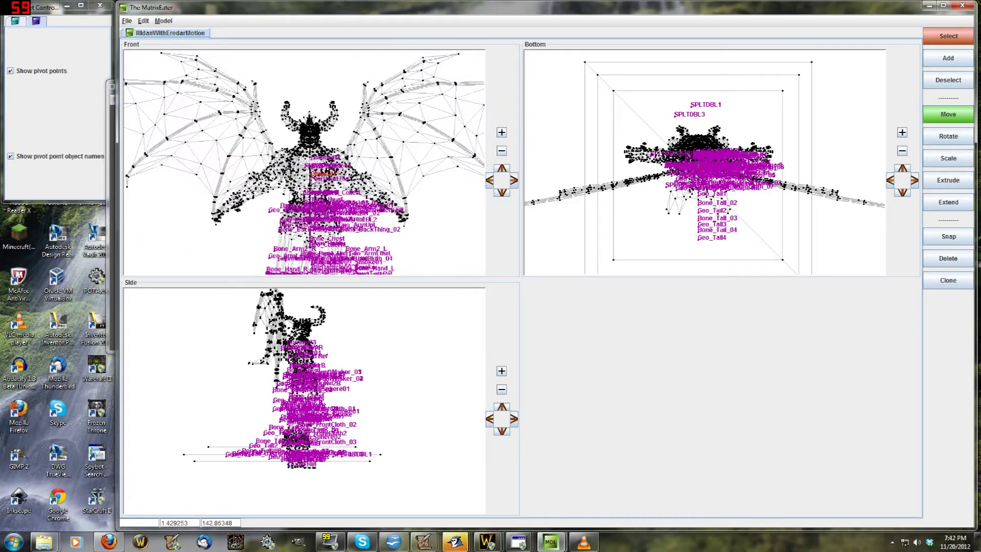
scroll(310, 176, up, 6)
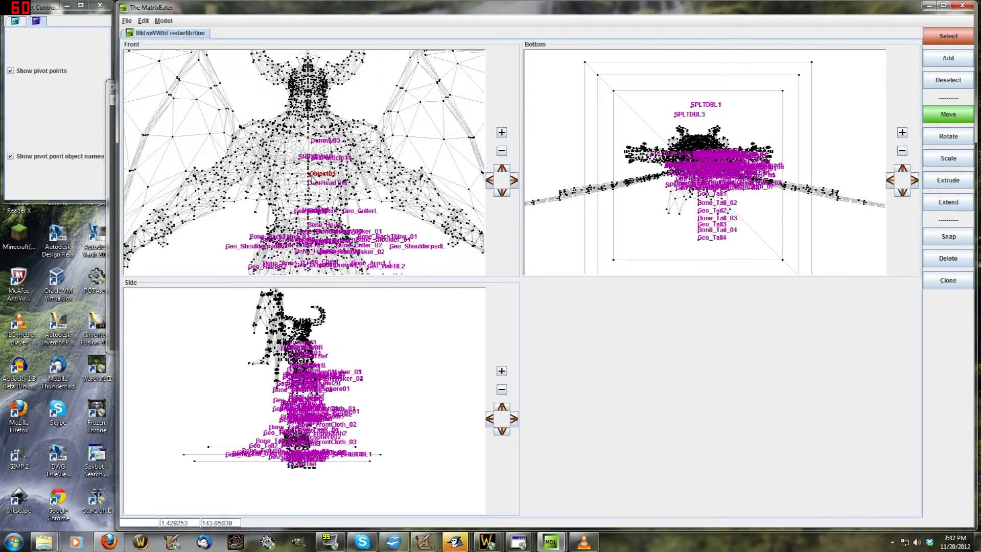
scroll(313, 176, down, 5)
scroll(312, 164, up, 5)
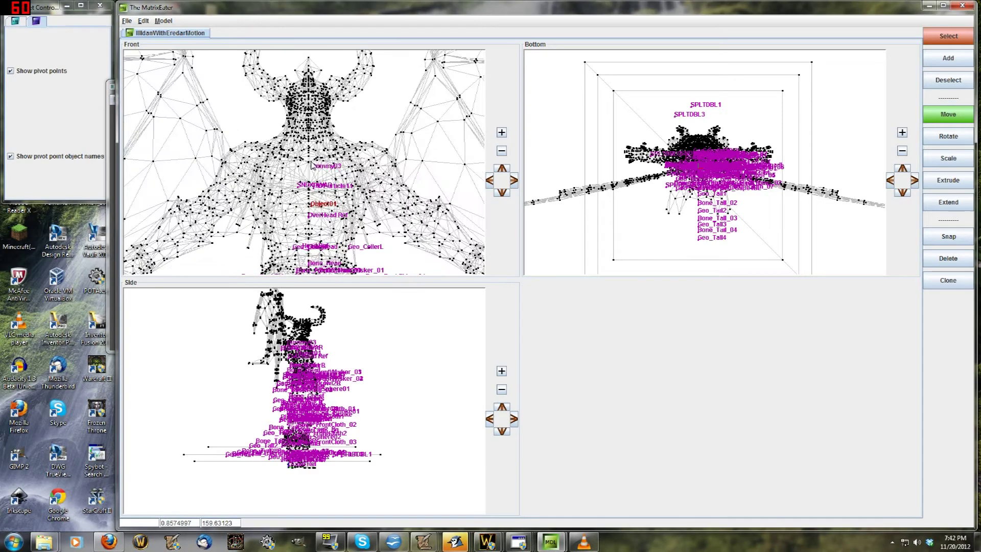
scroll(312, 164, down, 5)
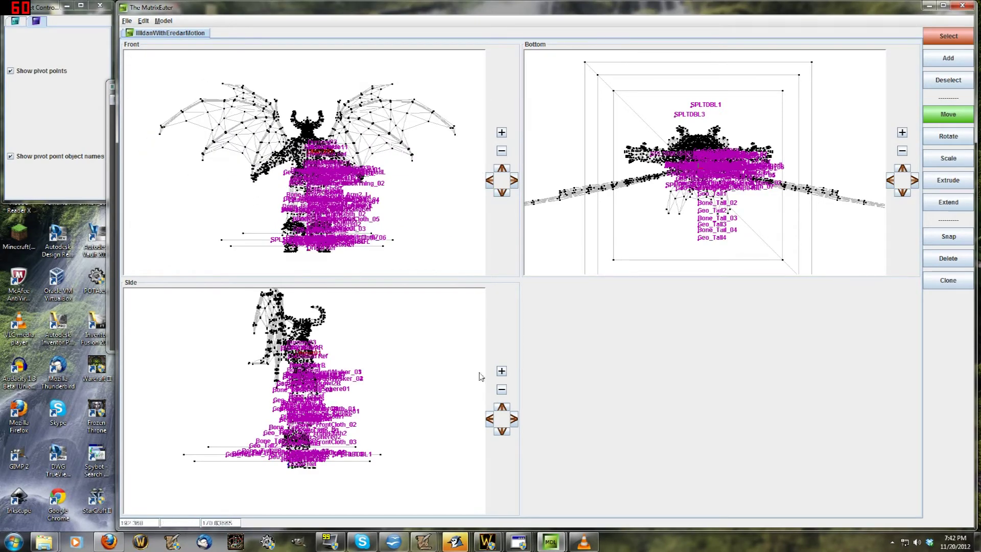
scroll(332, 200, up, 5)
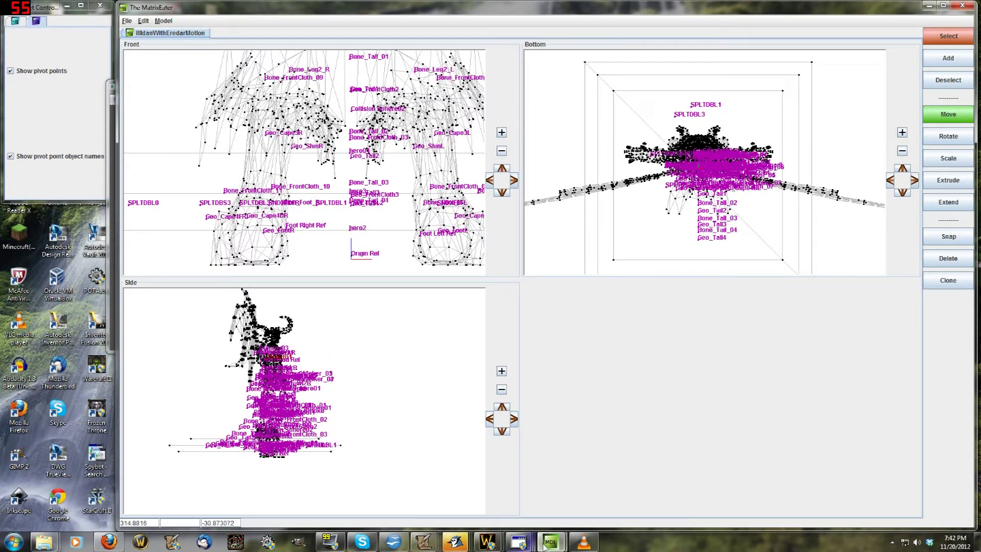
Check the model's pose again in War3 Model Editor and return to MatrixEater
mouse_move(520, 543)
click(403, 480)
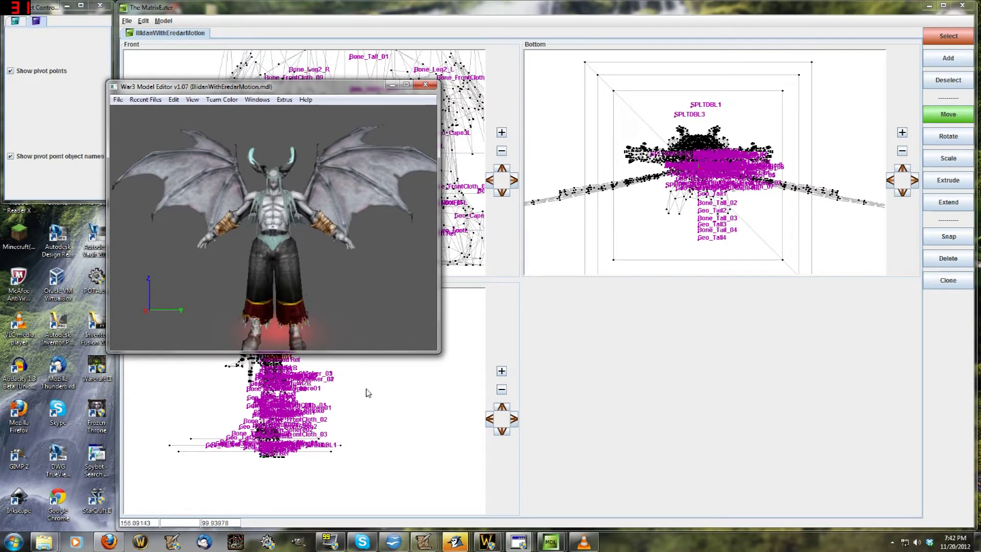
click(366, 393)
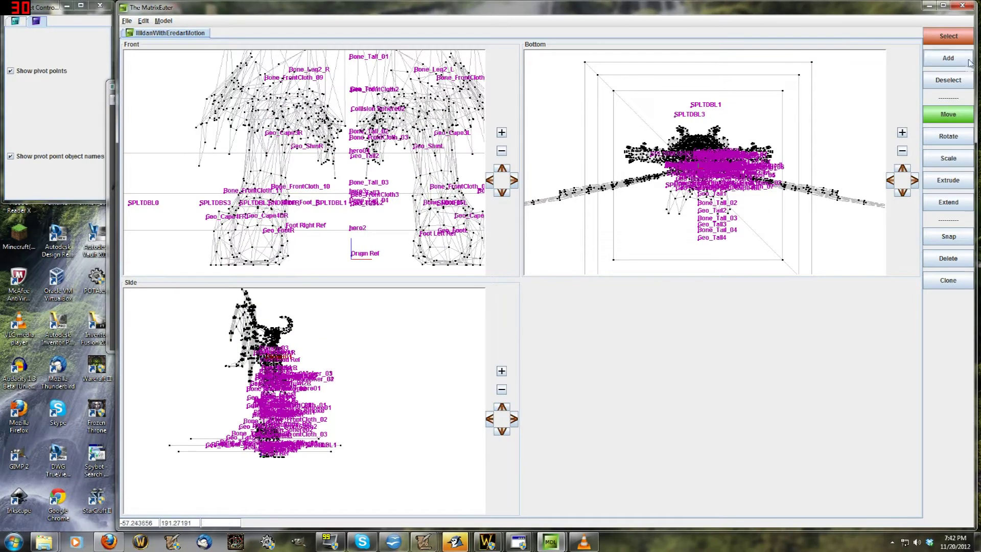
Select all vertices of Illidan's head and horns in the Front view
scroll(403, 190, down, 7)
middle_drag(395, 75, 332, 208)
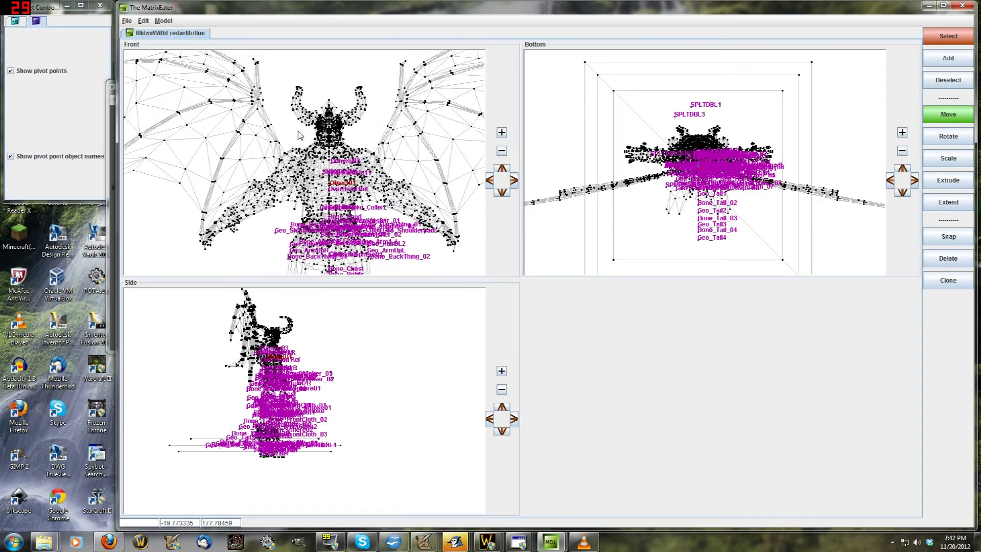
scroll(300, 136, up, 2)
drag(262, 89, 391, 211)
Rebuild the matrix of the selected head vertices with parents displayed, using Geo_Head; Bone_Head as the only bone reference
right_click(321, 180)
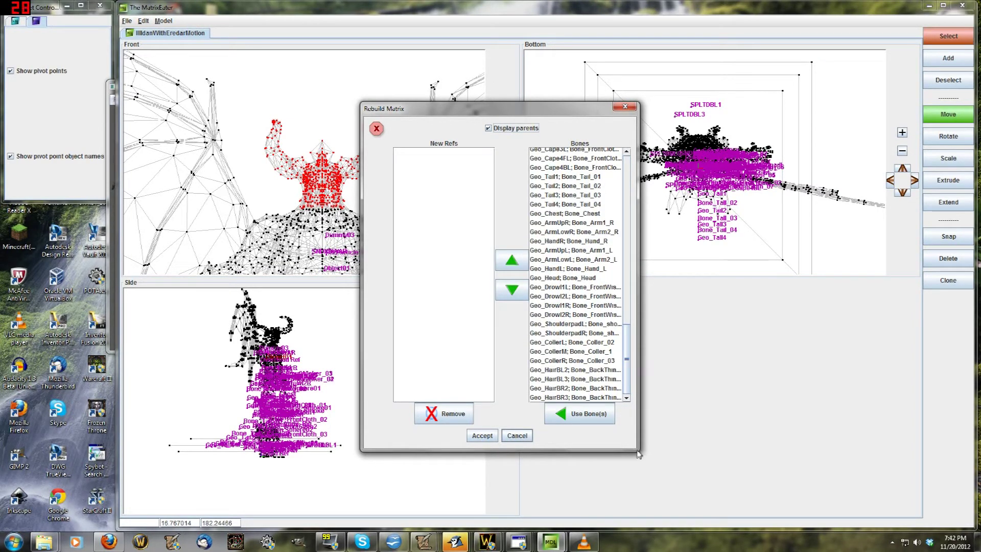
drag(629, 348, 496, 203)
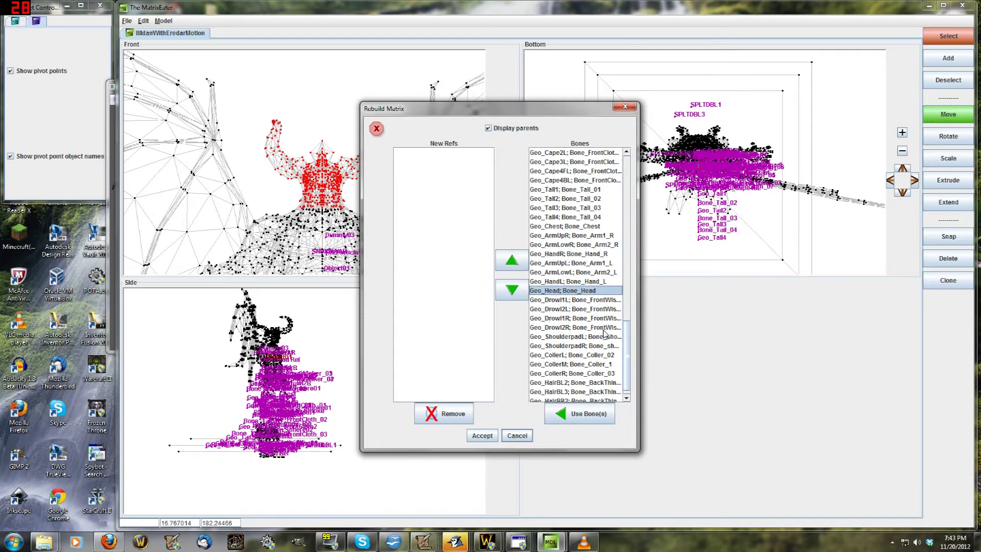
scroll(604, 333, down, 2)
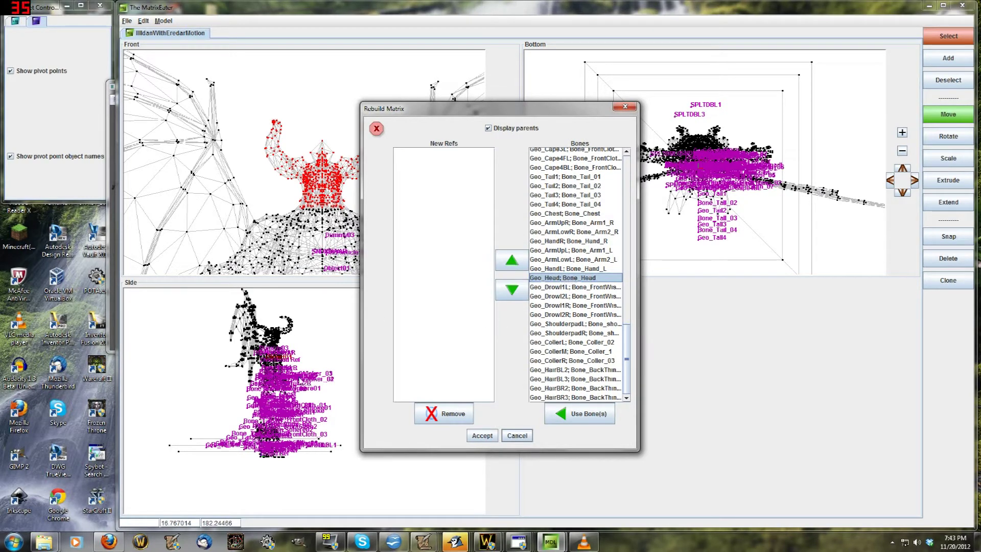
click(578, 418)
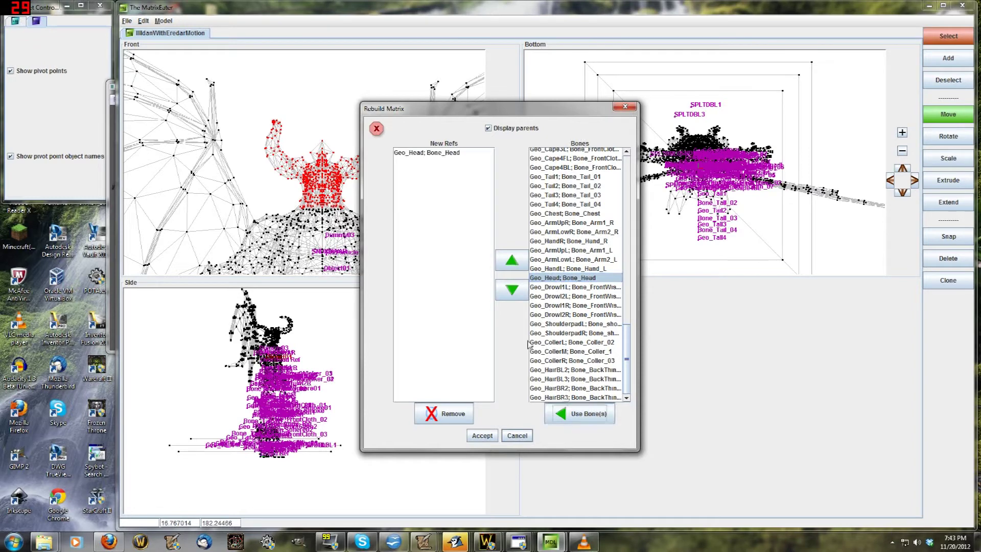
click(414, 152)
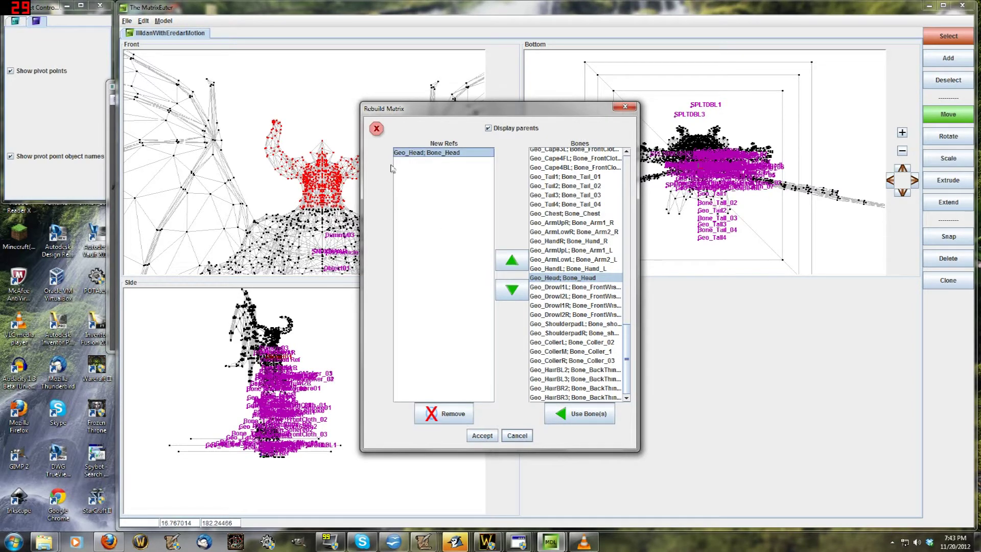
click(482, 435)
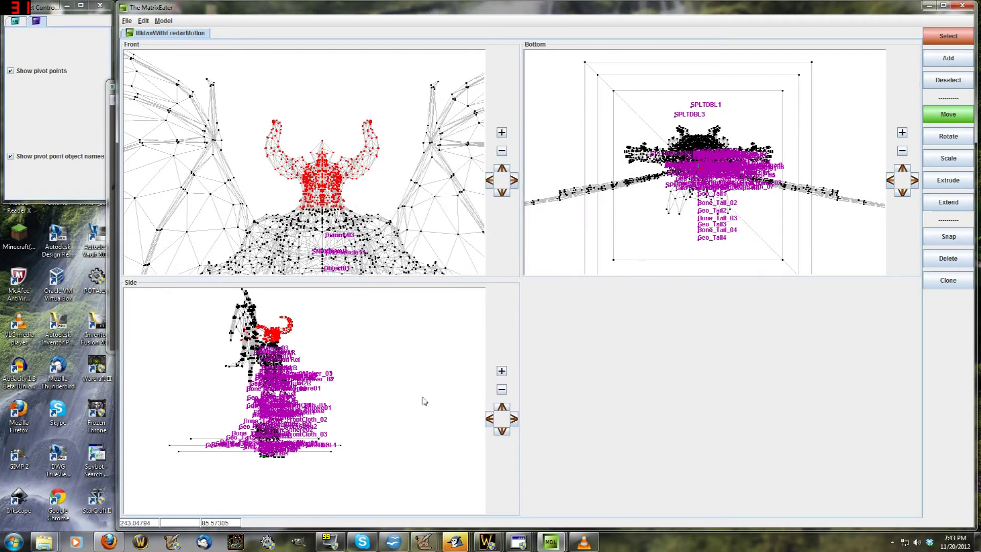
Inspect the head area in the Side view and save the IllidanWithEredarMotion model
scroll(292, 336, up, 5)
scroll(291, 336, up, 2)
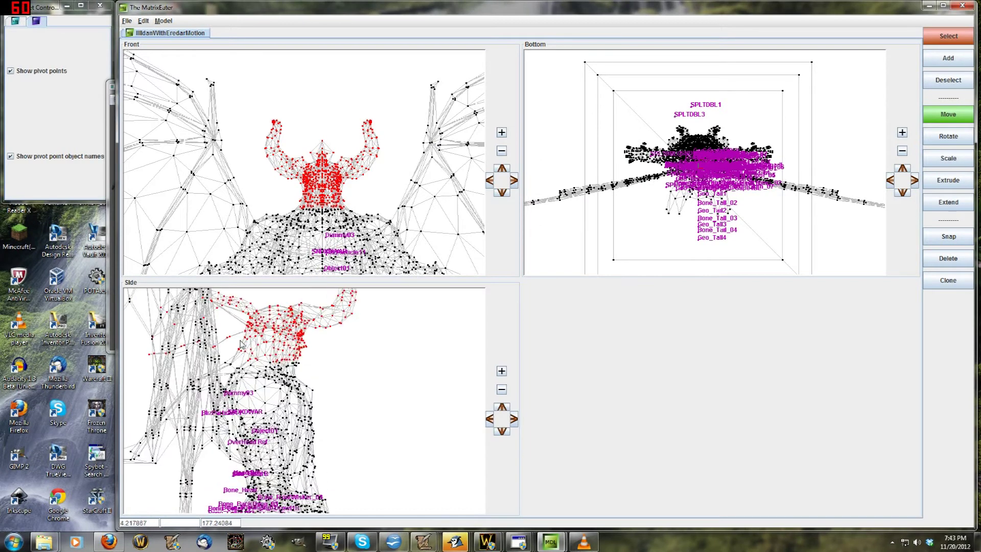
scroll(241, 345, down, 6)
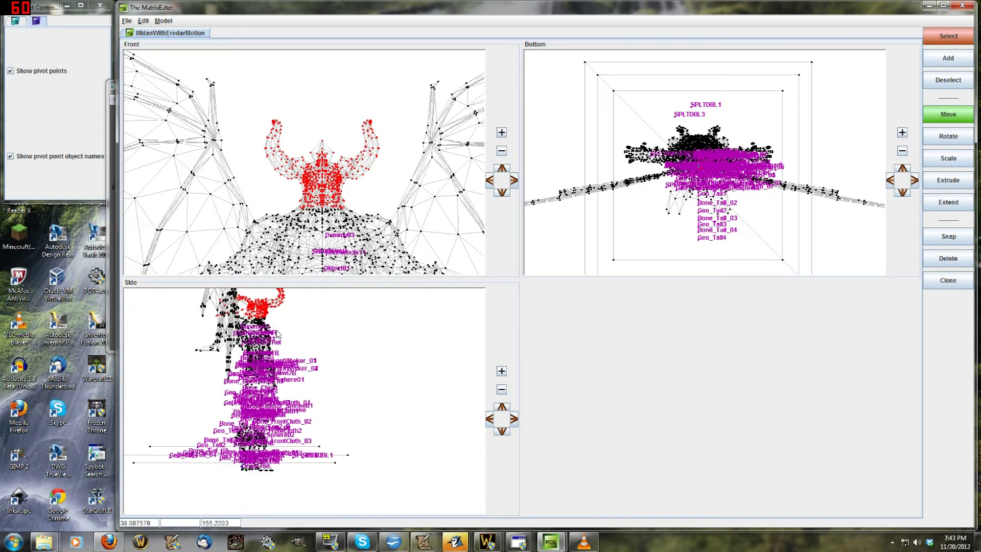
click(126, 21)
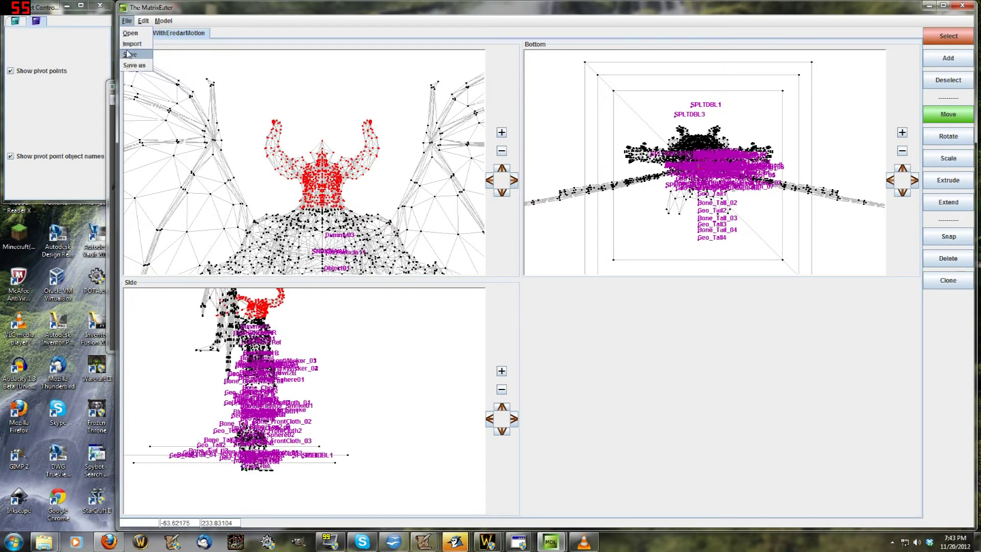
click(256, 146)
Switch to War3 Model Editor, reload IllidanWithEredarMotion.mdl from the recent files and turn the model to an angled view
mouse_move(491, 535)
click(404, 483)
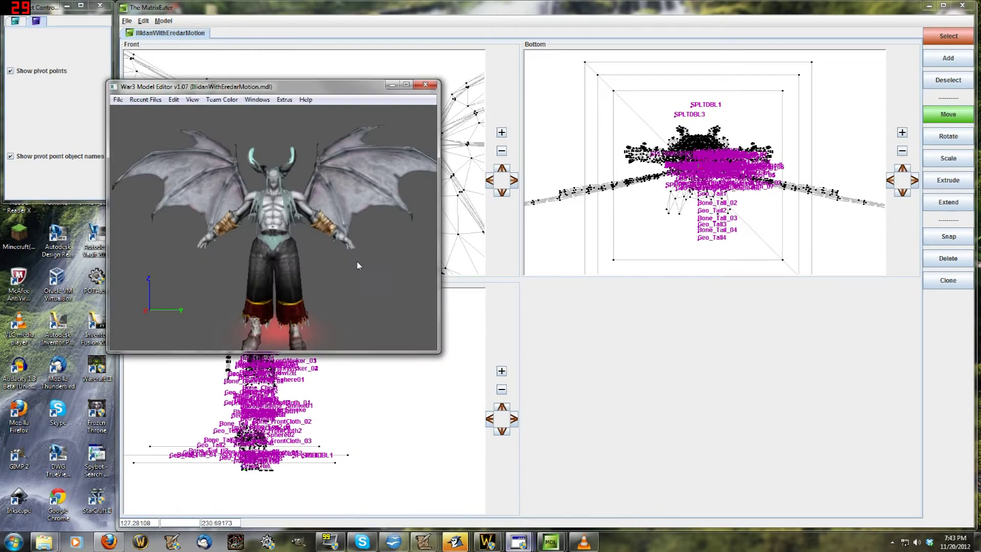
click(149, 101)
click(164, 127)
drag(219, 158, 236, 165)
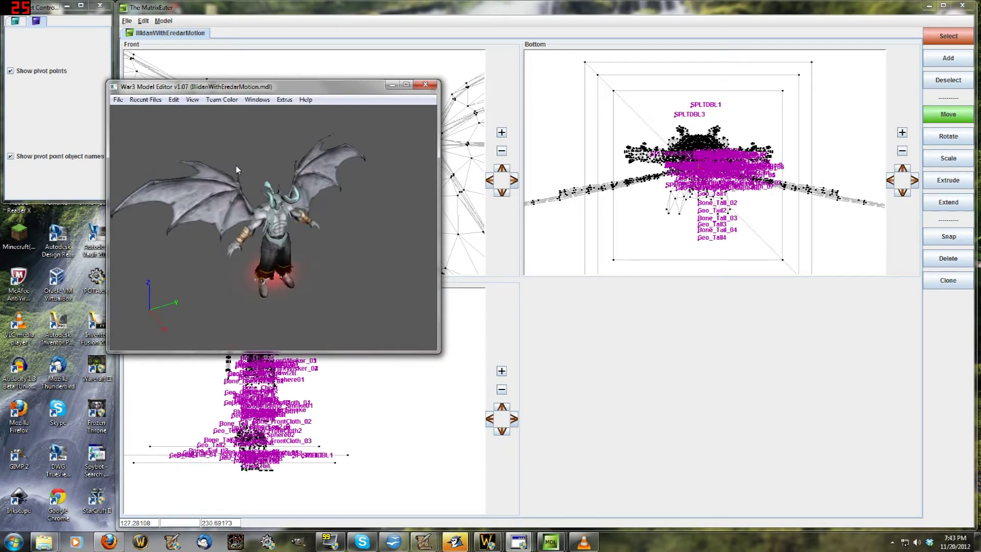
Open the Animation Controller, choose the Stand - 2 animation and watch the head's motion up close
click(252, 102)
click(288, 122)
click(677, 193)
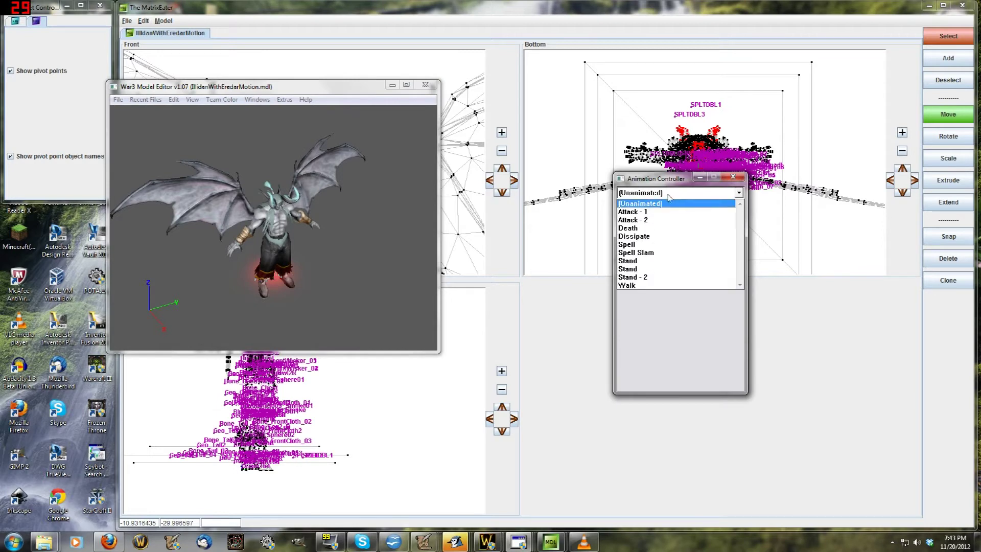
click(651, 278)
drag(339, 215, 419, 189)
scroll(402, 195, up, 3)
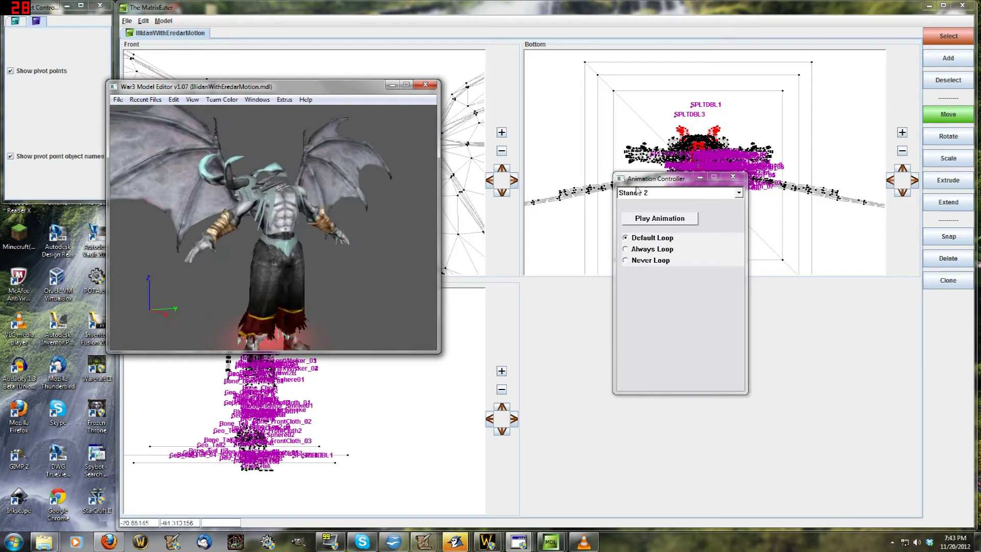
Play the Attack - 1 animation to check the head's movement and return to MatrixEater
click(666, 190)
click(667, 192)
click(659, 214)
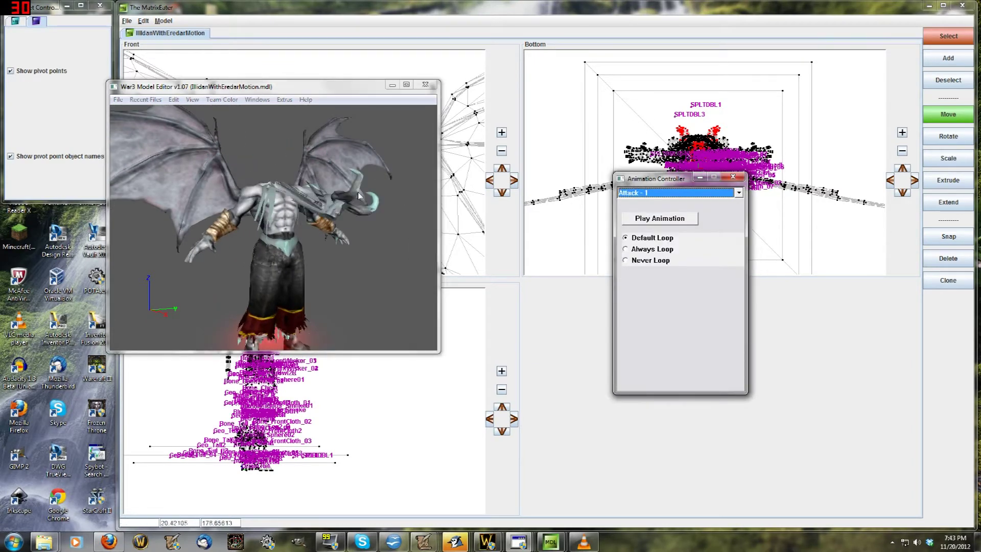
drag(336, 197, 357, 214)
click(660, 219)
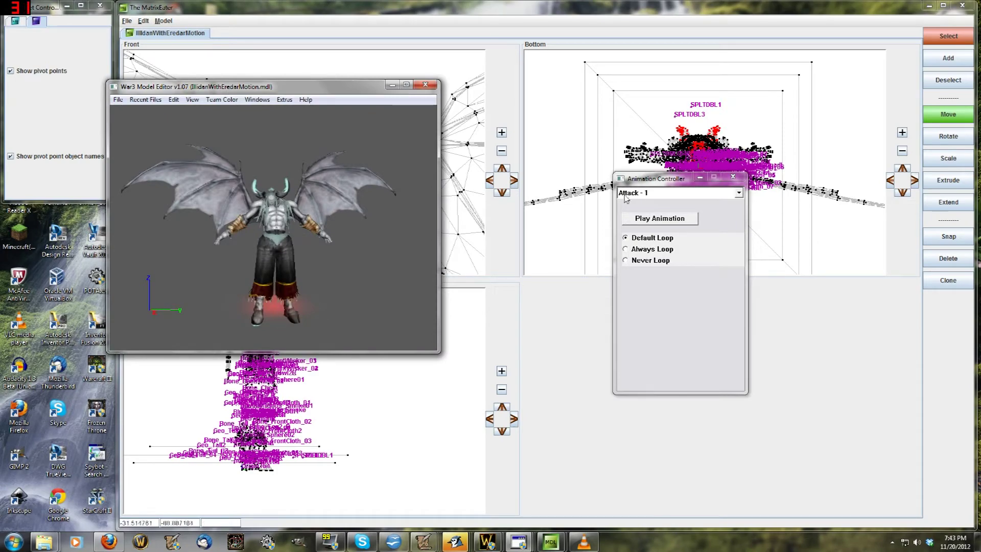
click(650, 193)
click(643, 261)
click(366, 366)
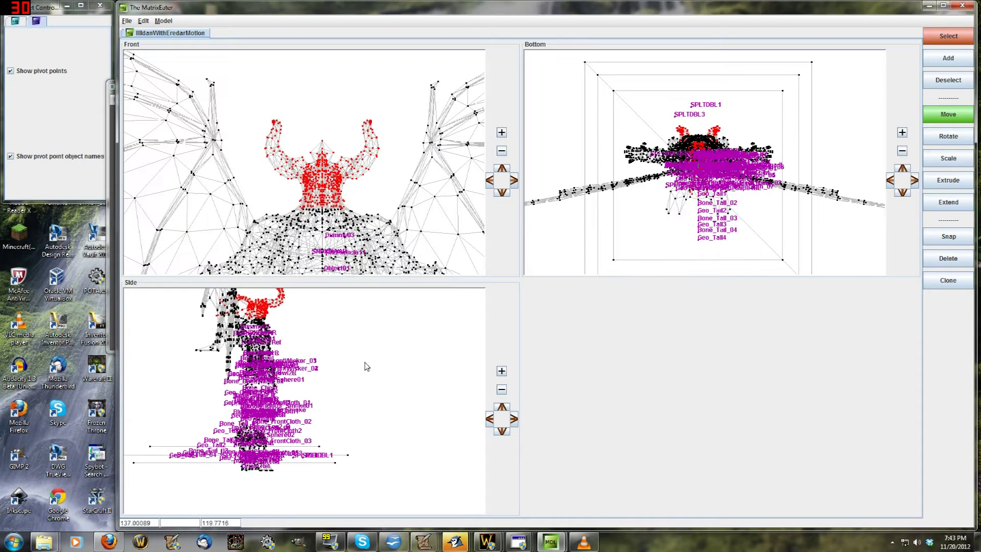
Compare the positions of the Head Ref, Geo_Head and Bone_Head pivots with Illidan's head mesh in the Side view
scroll(252, 307, up, 2)
scroll(252, 307, up, 5)
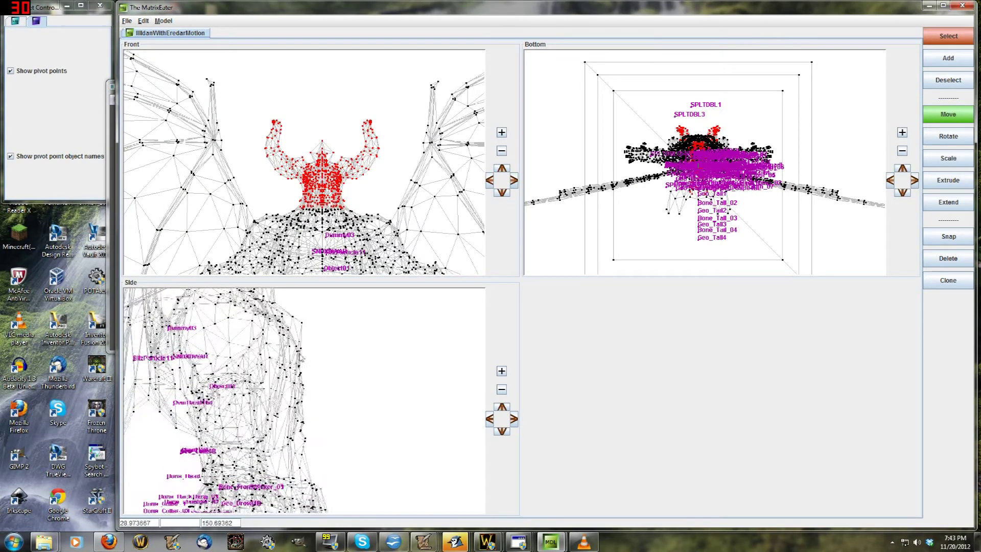
scroll(272, 375, up, 4)
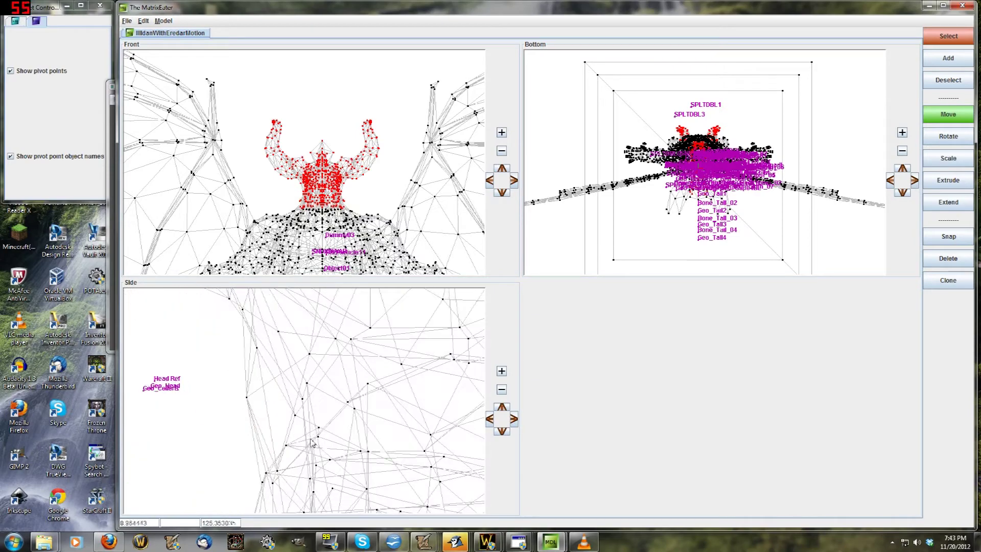
scroll(225, 407, down, 4)
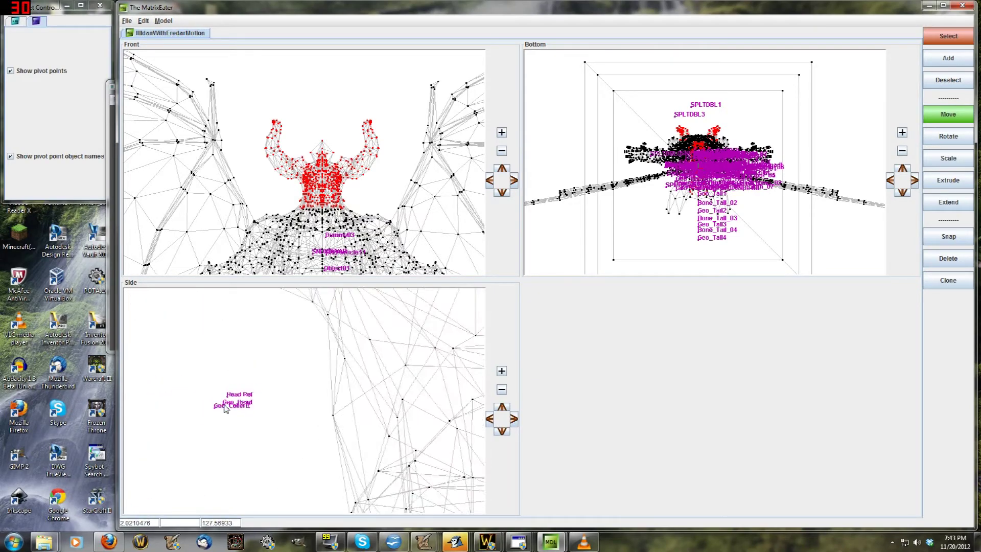
scroll(225, 408, down, 3)
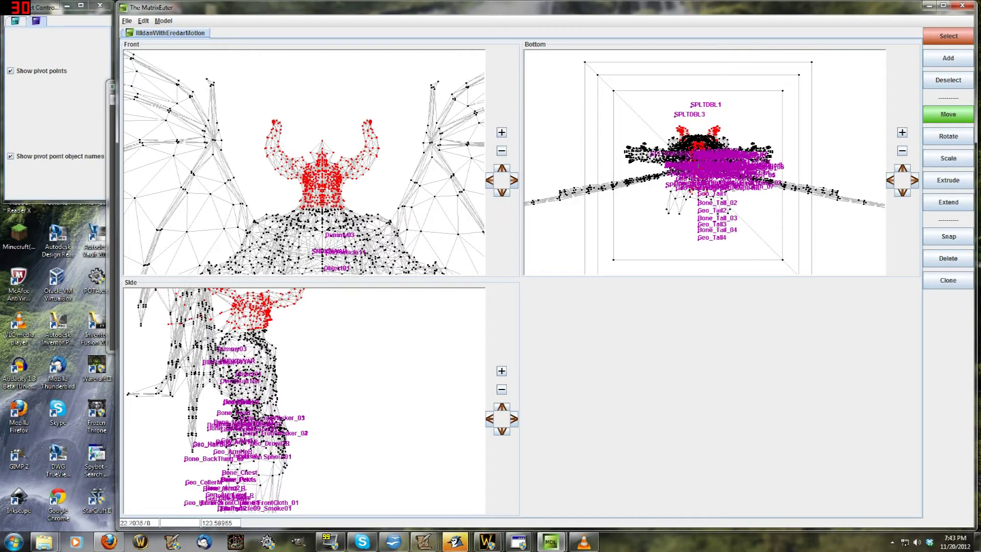
scroll(236, 391, up, 5)
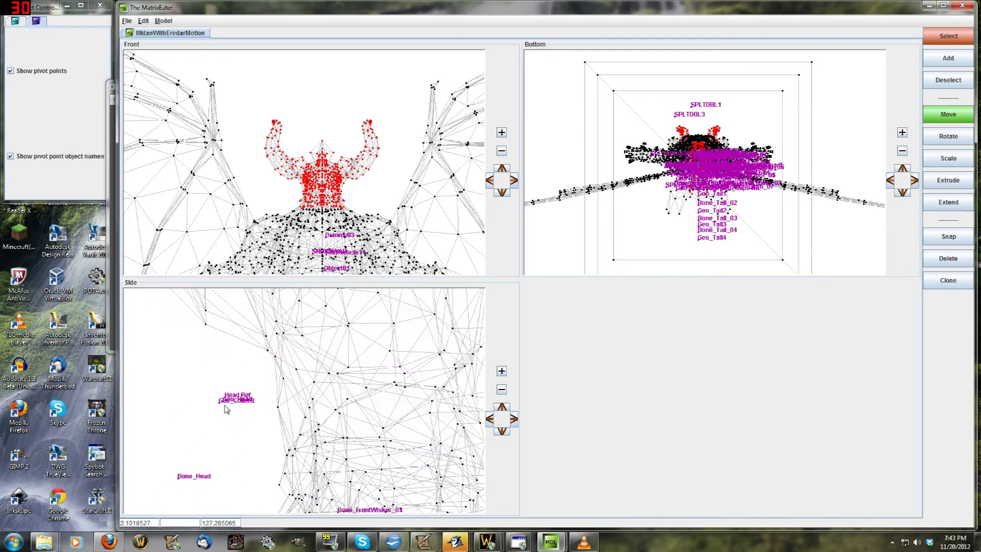
Try moving the head pivots up into Illidan's head mesh in the Side view, and undo the move
scroll(223, 419, down, 5)
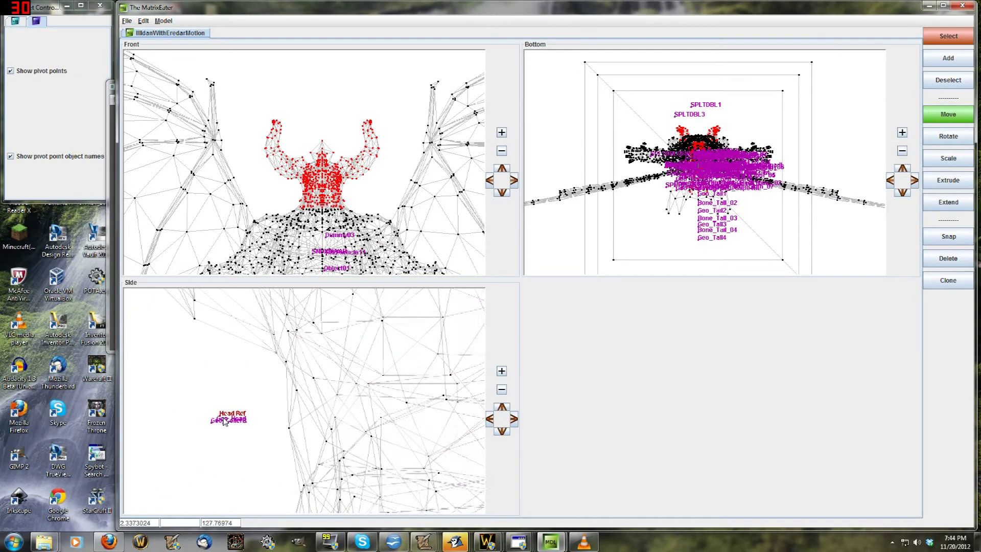
click(945, 157)
click(949, 116)
click(481, 246)
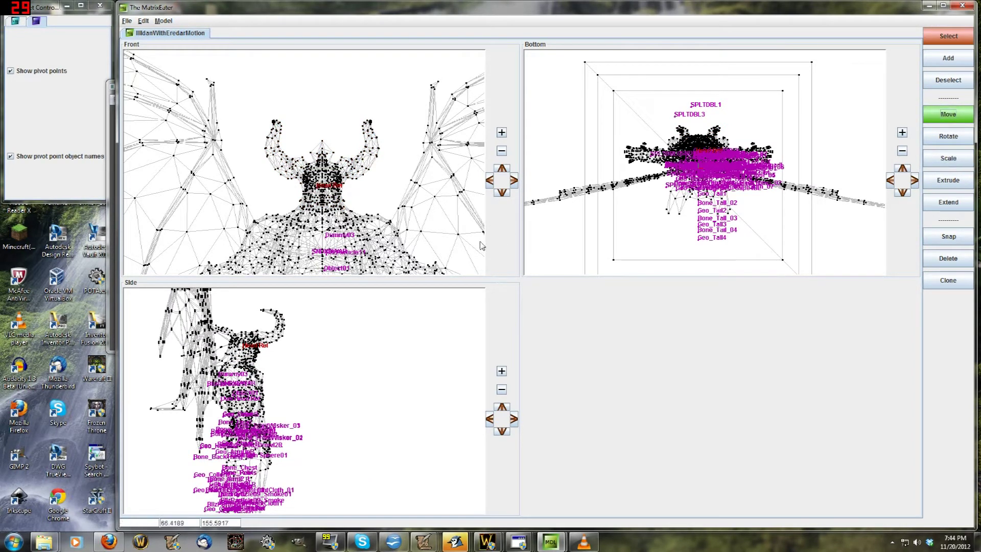
scroll(247, 360, up, 2)
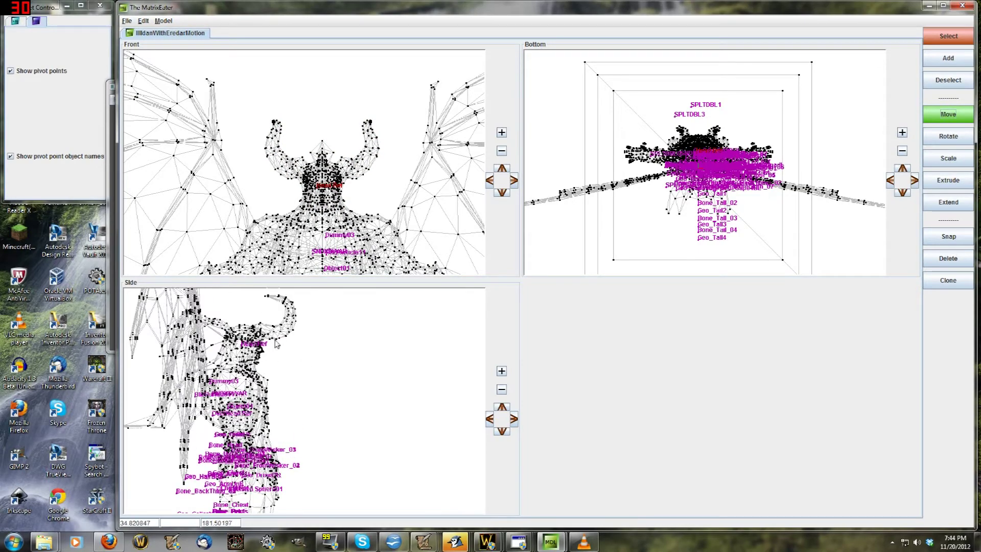
scroll(267, 392, up, 4)
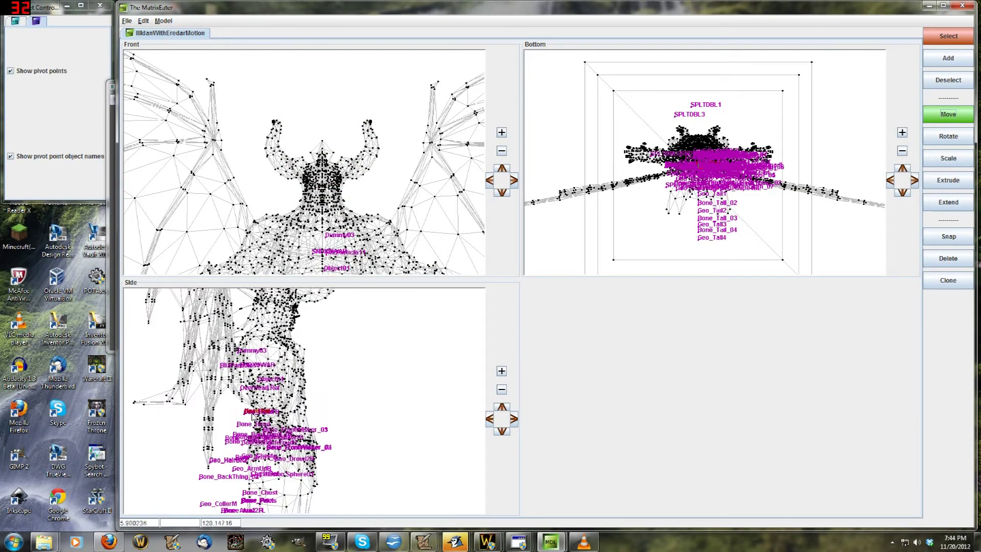
scroll(244, 417, down, 3)
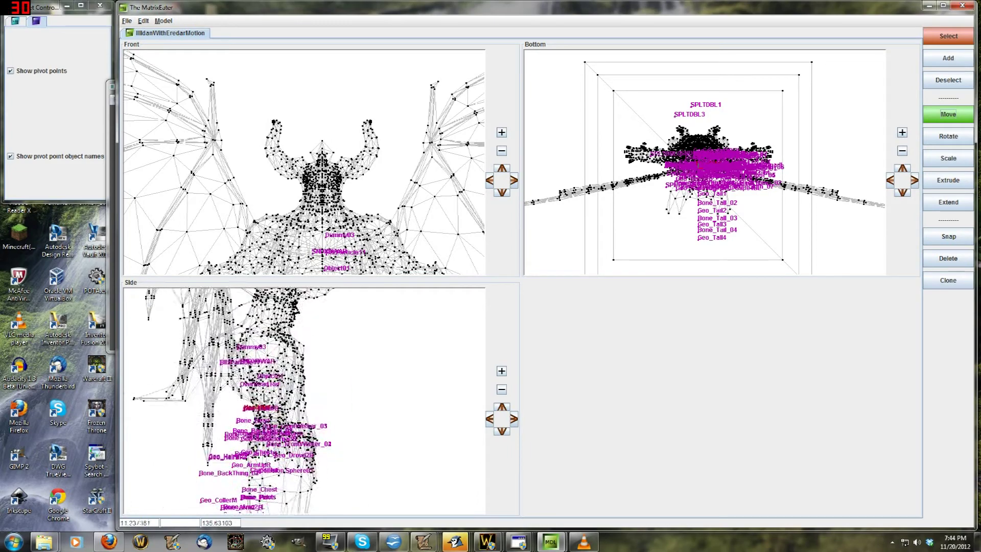
scroll(346, 241, down, 3)
Hide the pivot points and make Geoset 3 non-editable
middle_drag(314, 228, 289, 142)
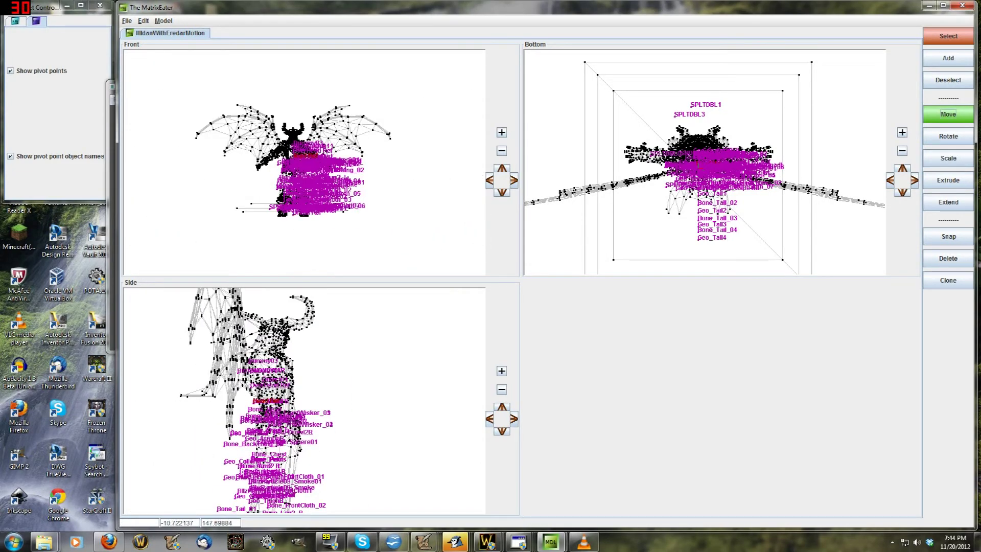
click(27, 72)
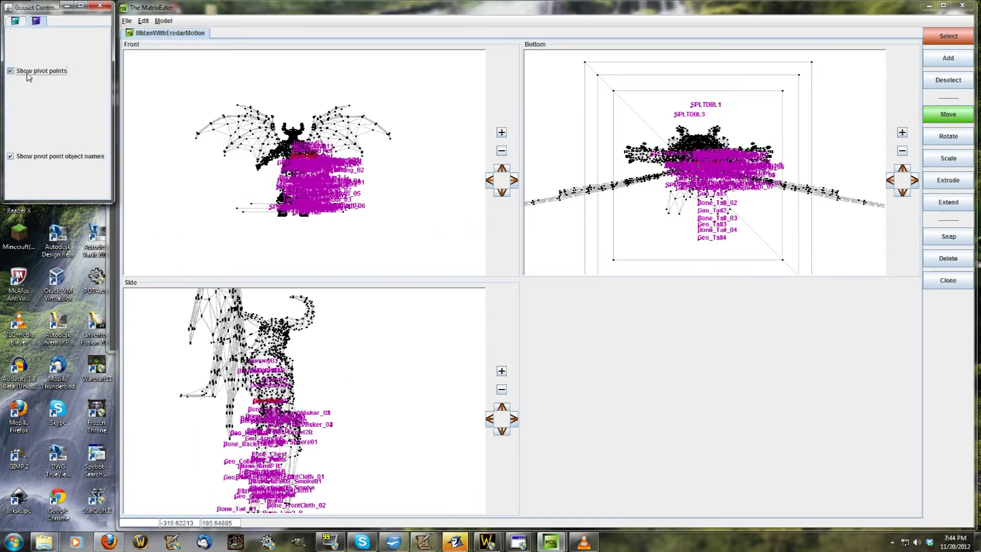
click(16, 23)
click(21, 191)
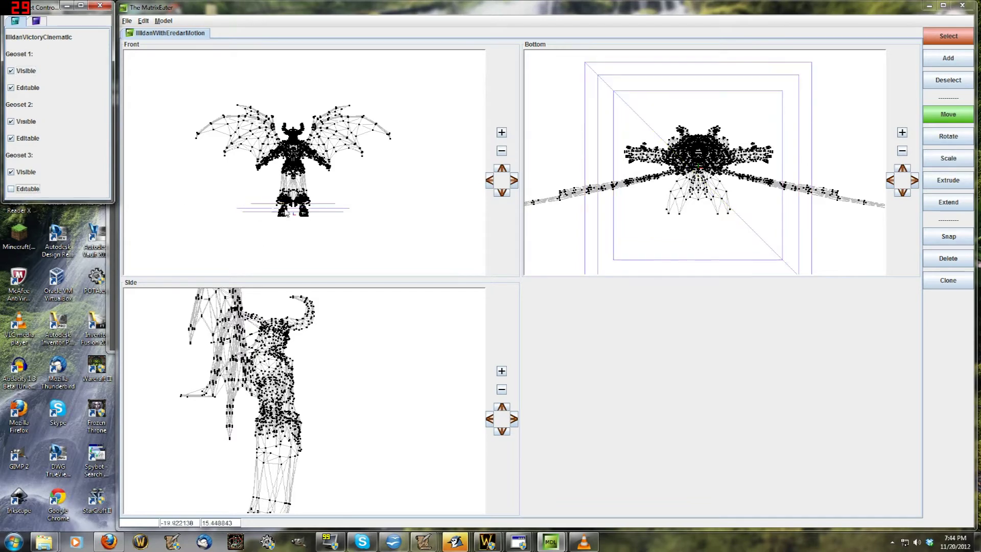
Select all of Illidan's editable vertices in the Front view and show the pivot points again
scroll(286, 213, up, 1)
drag(145, 58, 458, 266)
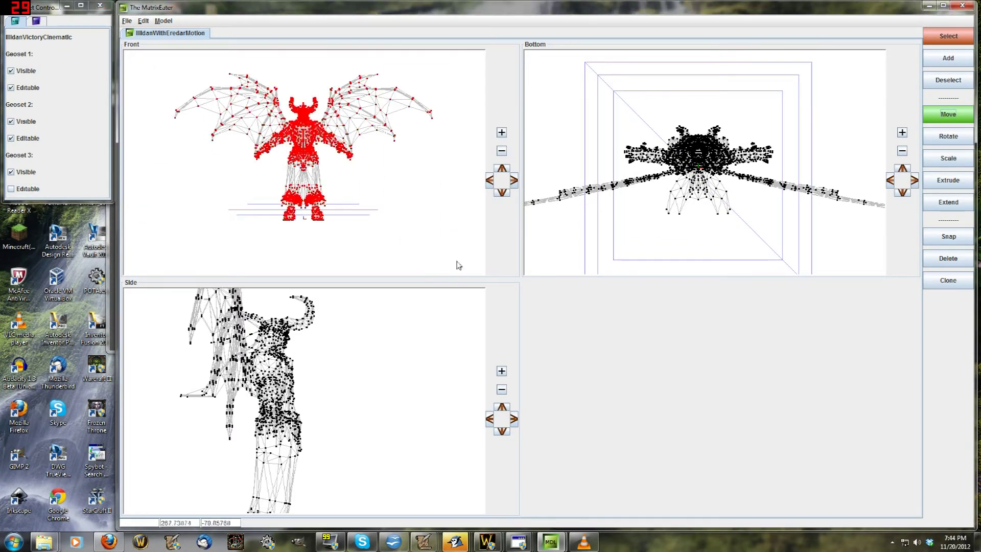
click(36, 21)
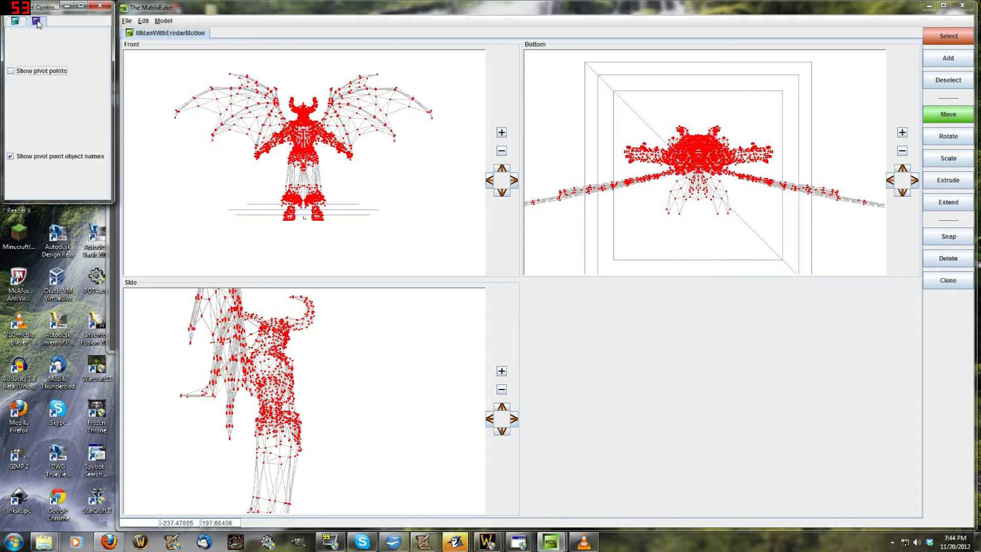
click(11, 71)
Scale the selected Illidan mesh down and move it so its head, hands and feet line up with the imported pivots
scroll(300, 173, up, 4)
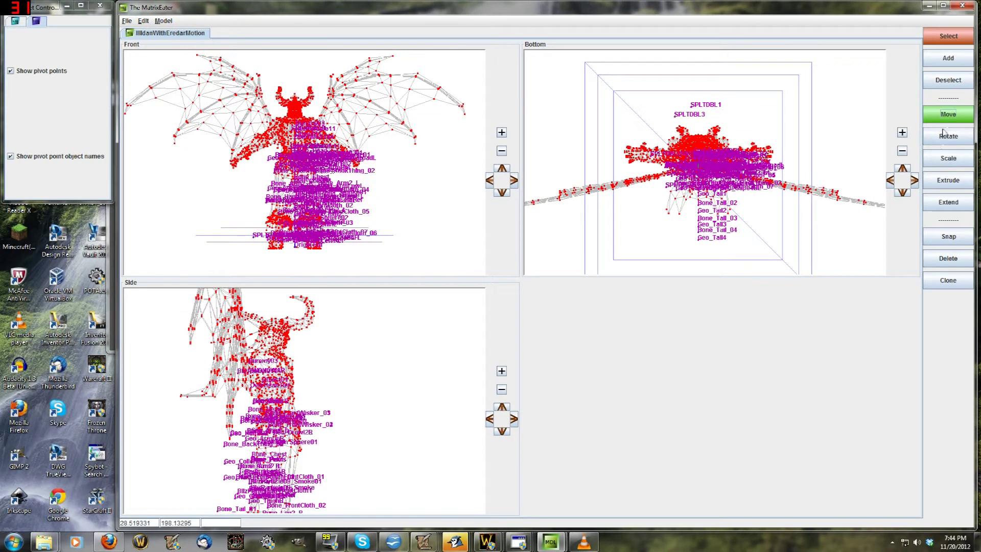
click(948, 158)
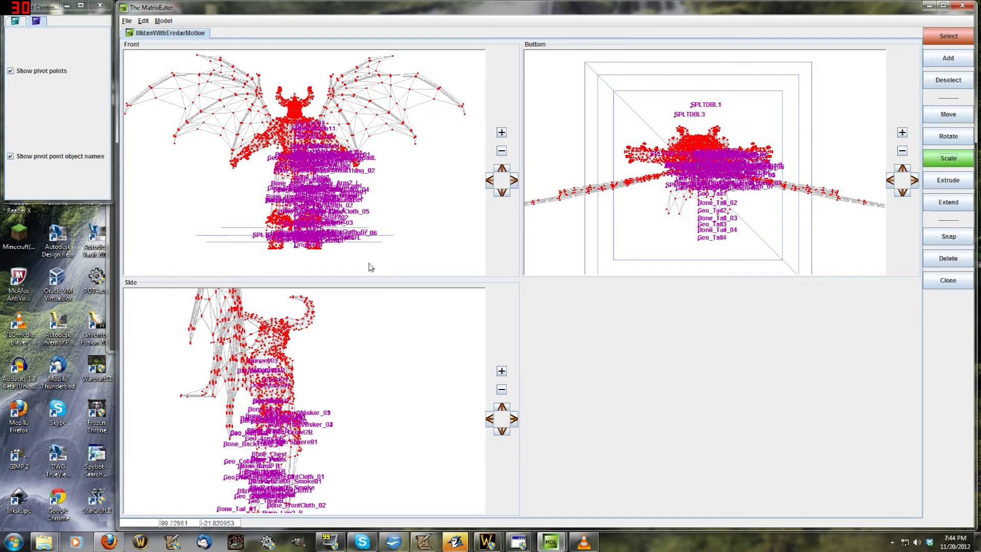
right_drag(369, 264, 331, 218)
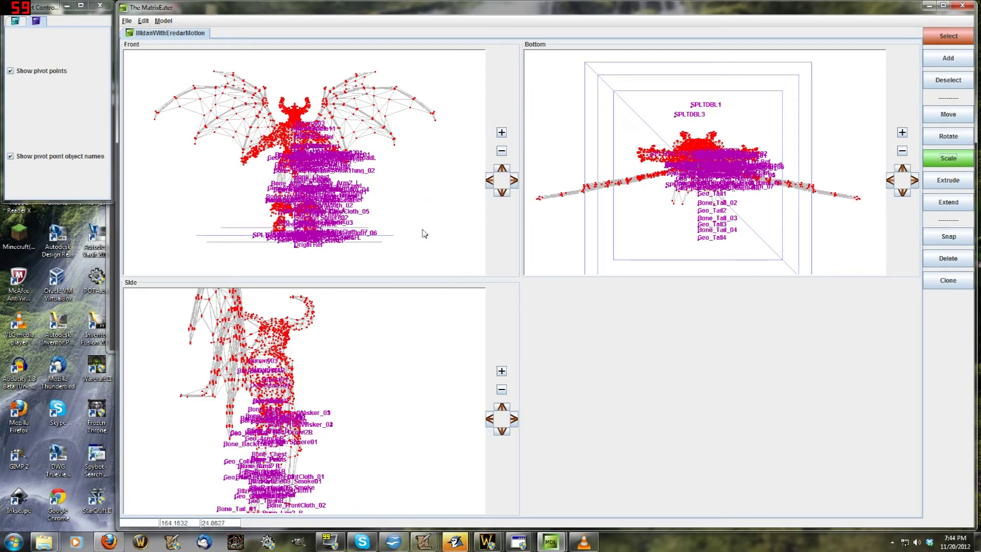
click(945, 116)
scroll(246, 175, up, 6)
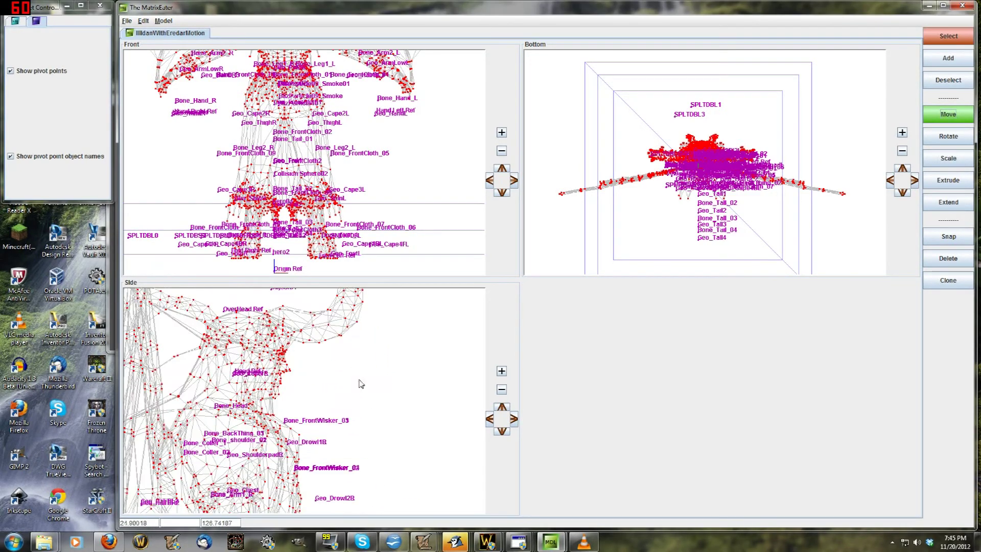
Reassign the matrix of the selected left foot vertices to the Geo_FootL bone
scroll(358, 395, up, 5)
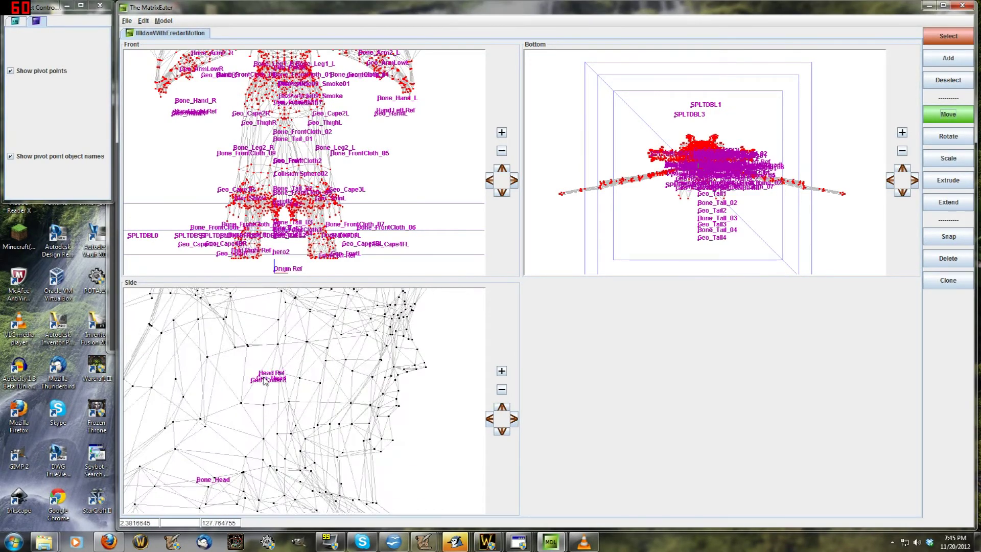
scroll(264, 382, down, 5)
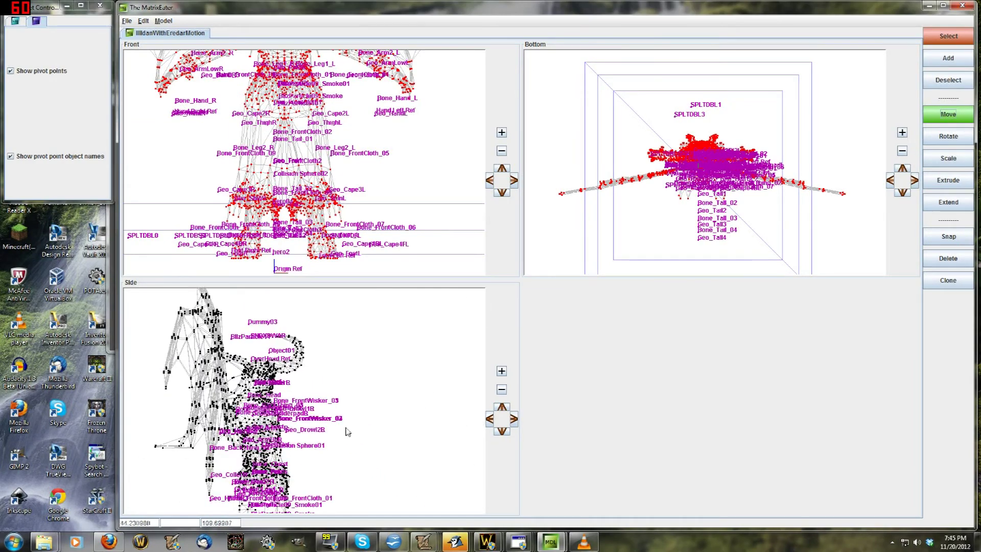
middle_drag(347, 432, 334, 403)
scroll(281, 375, up, 1)
scroll(241, 132, down, 2)
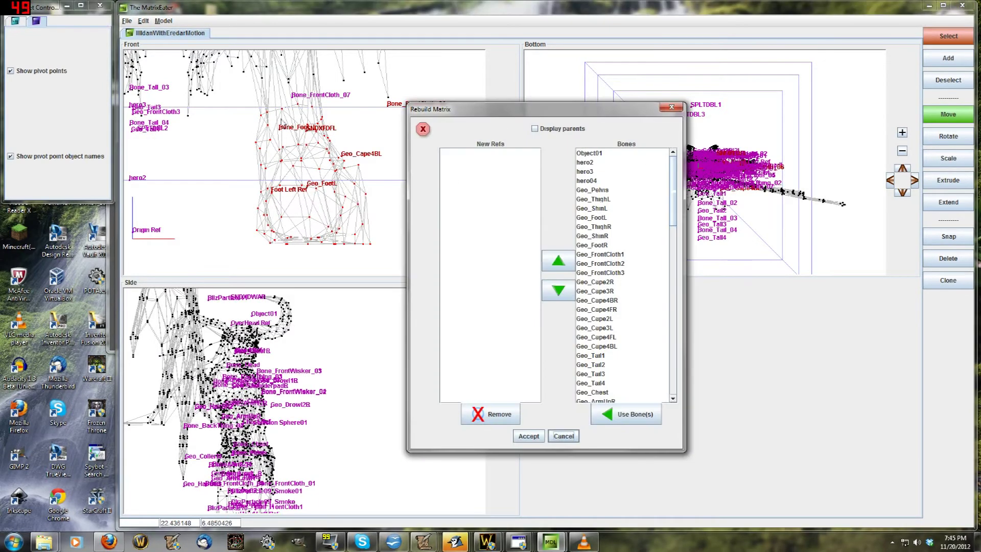
drag(458, 109, 443, 132)
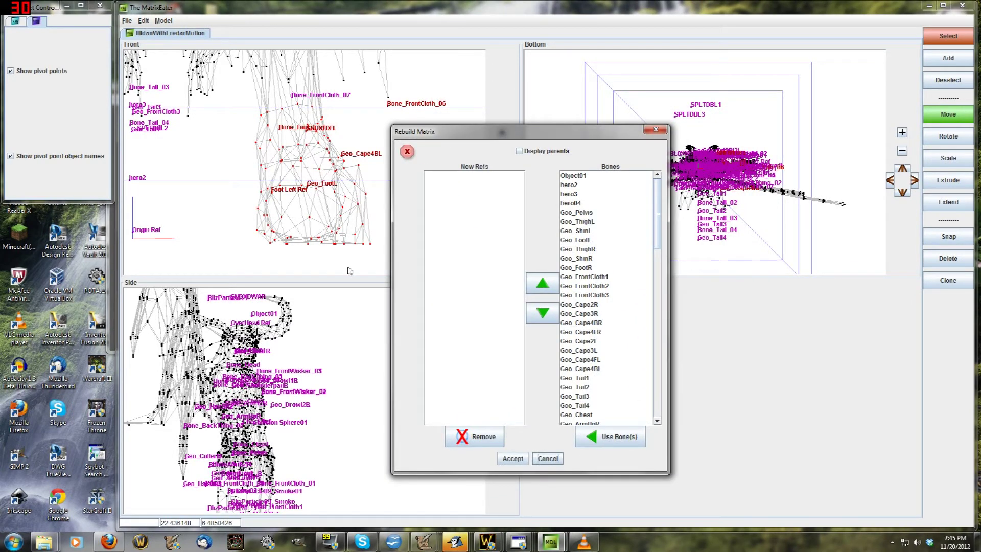
drag(659, 220, 658, 373)
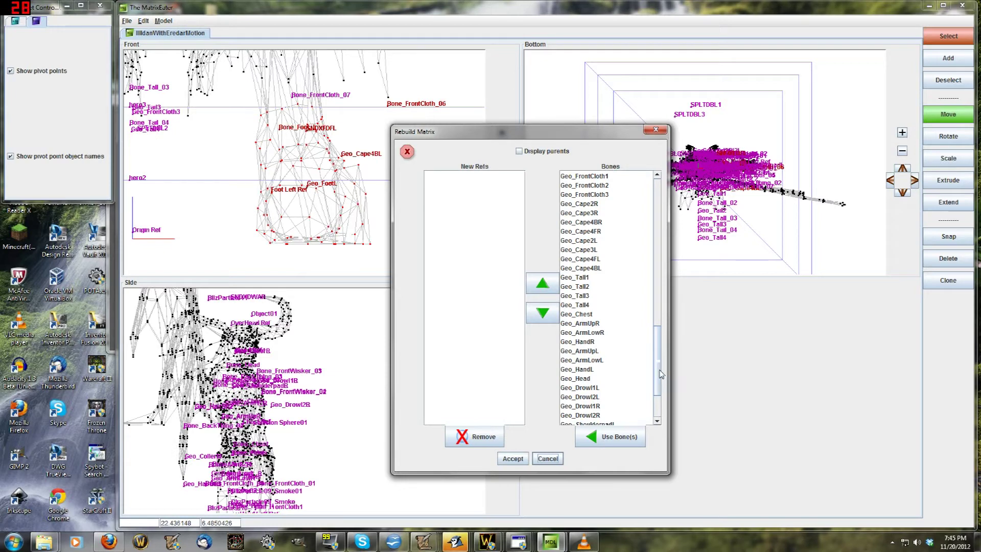
drag(661, 375, 661, 335)
click(604, 278)
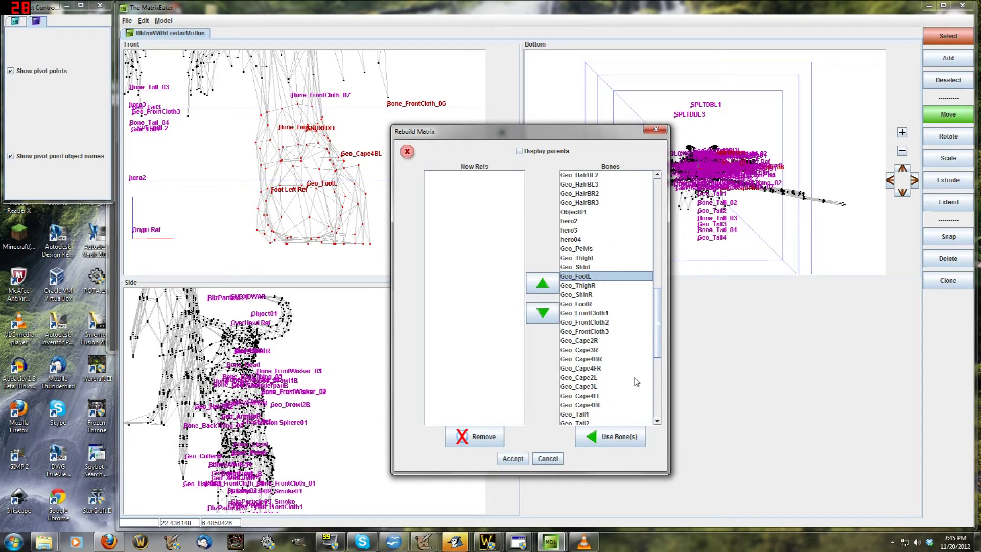
click(629, 442)
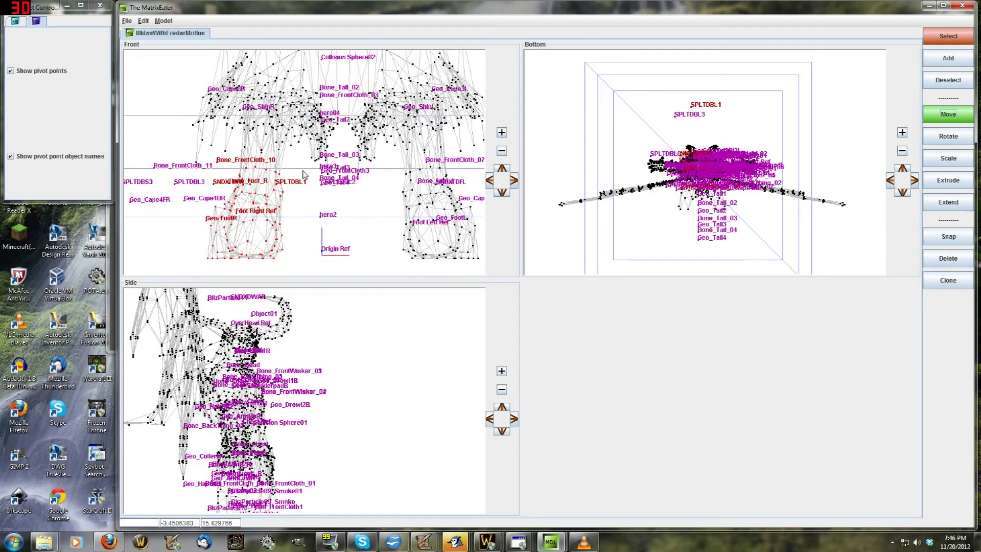
Select the shin vertices above the feet in the Side view and remove the left leg's vertices from the selection
middle_drag(319, 217, 320, 227)
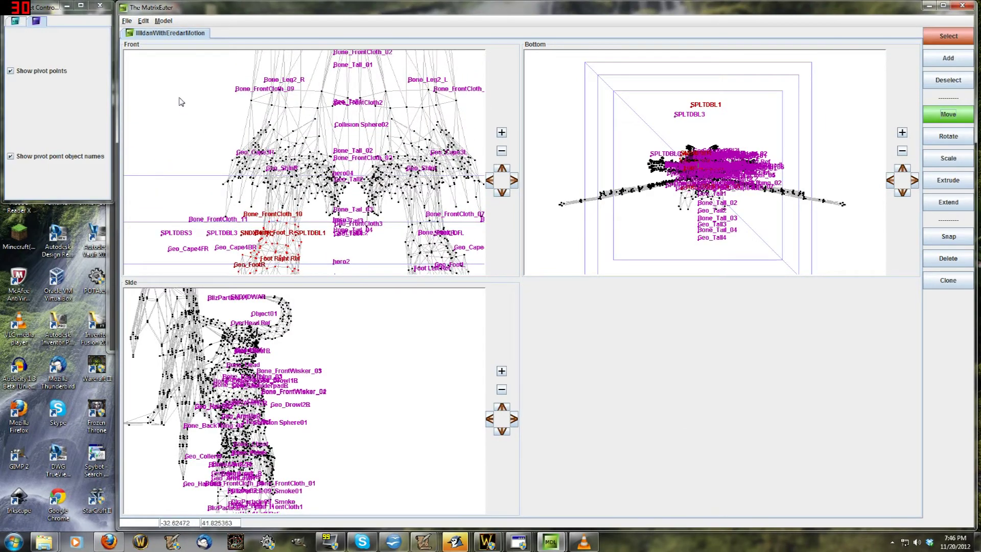
scroll(208, 114, up, 1)
scroll(288, 313, up, 4)
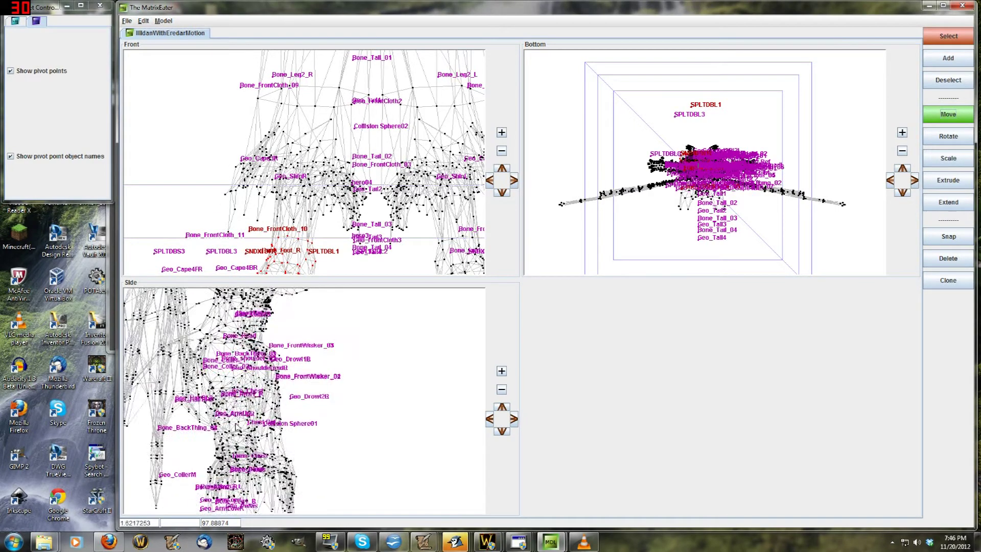
scroll(256, 392, down, 5)
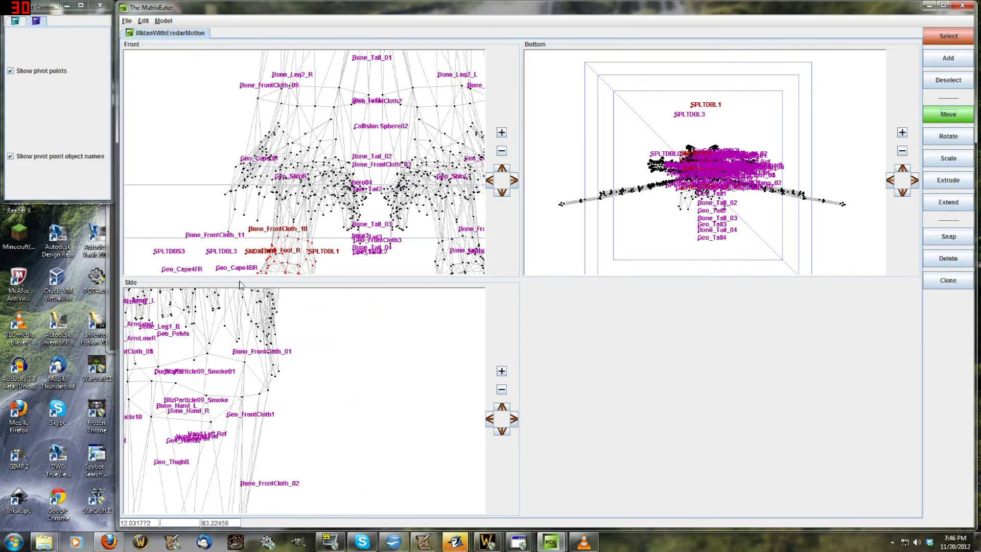
scroll(256, 392, up, 5)
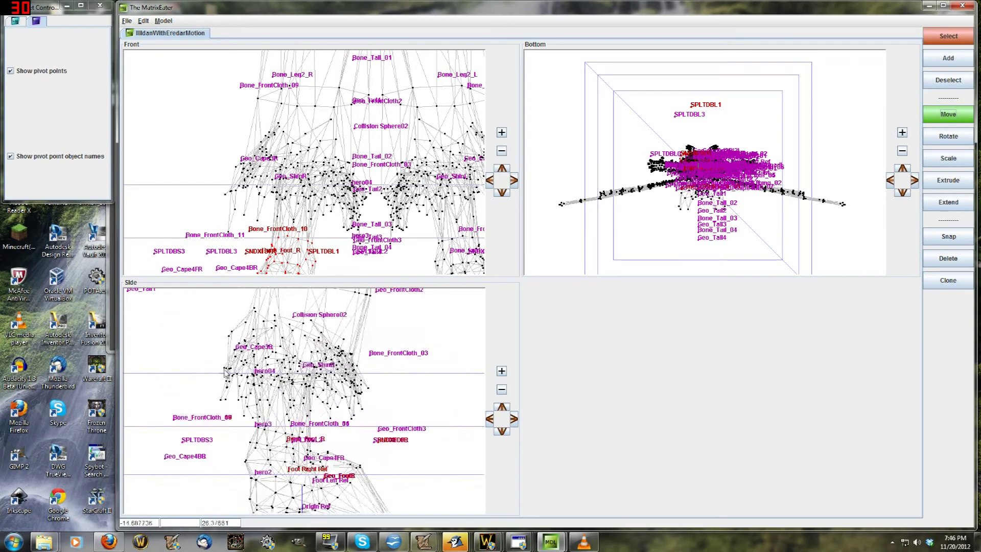
scroll(295, 375, up, 2)
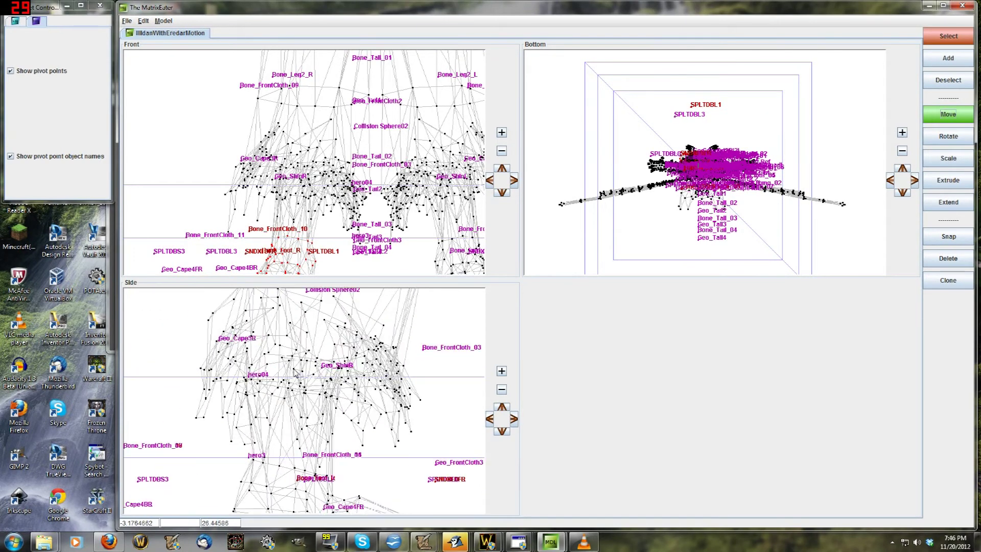
scroll(278, 379, down, 2)
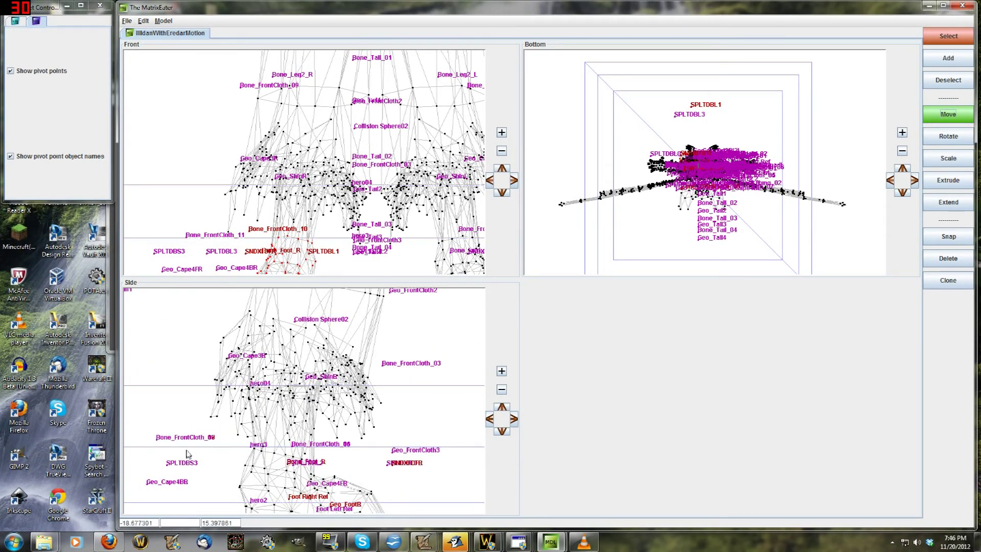
drag(186, 452, 237, 419)
drag(199, 447, 397, 300)
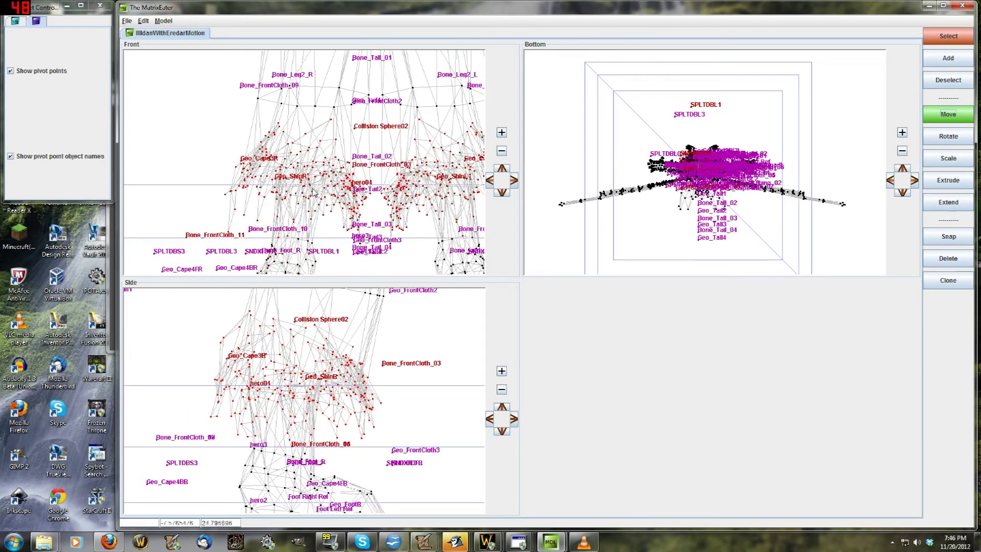
scroll(304, 213, down, 3)
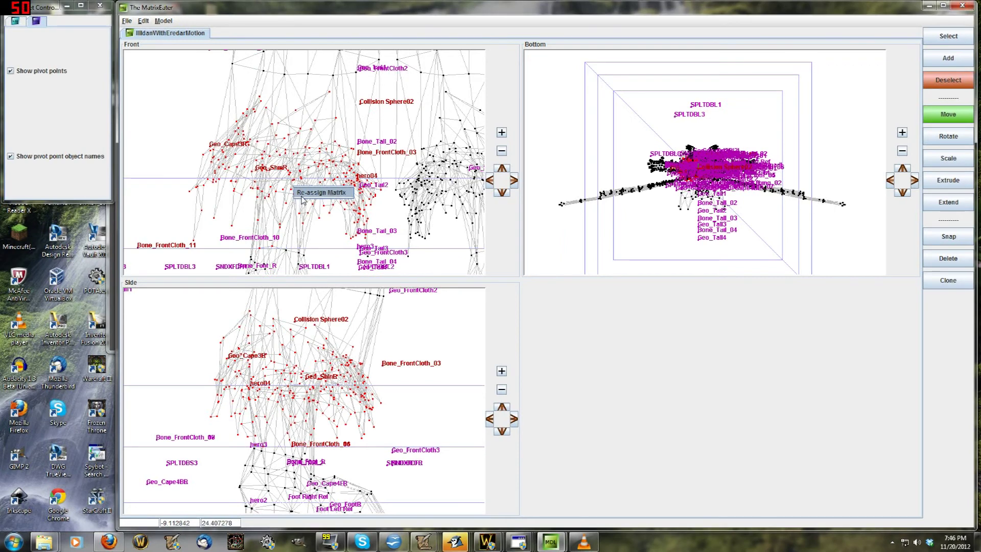
Reassign the matrix of the selected right shin vertices to Geo_ShinR, displaying the bones' parents in the list
click(311, 193)
click(563, 435)
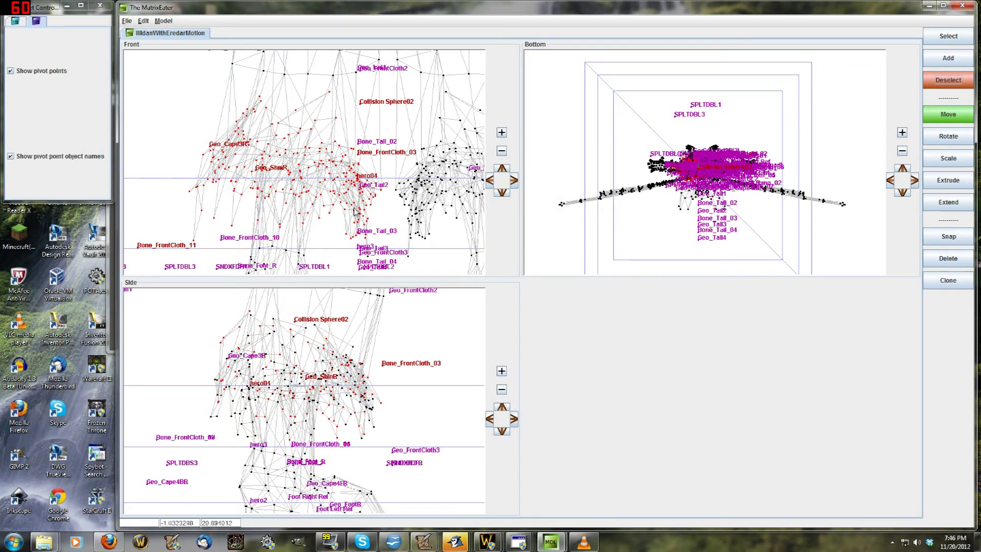
right_click(294, 183)
click(313, 188)
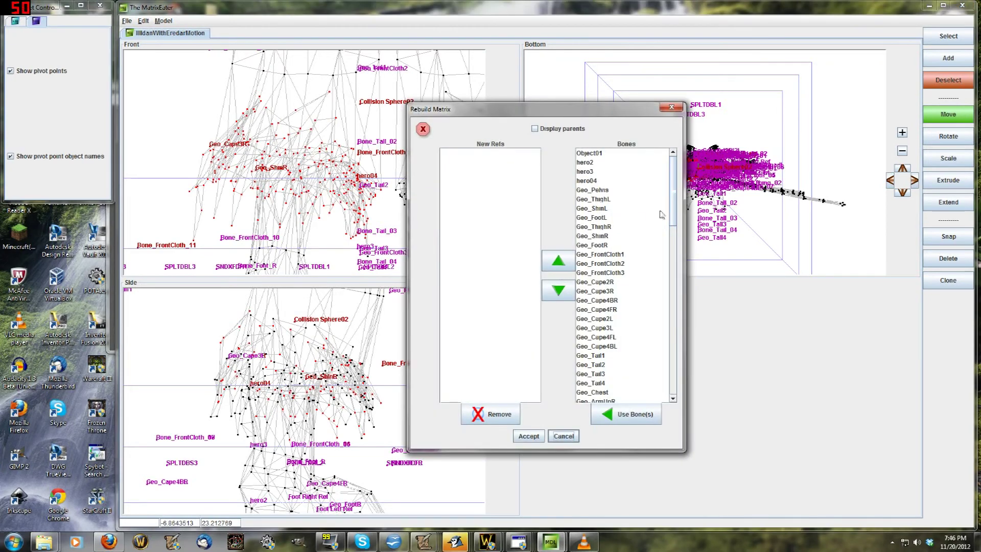
mouse_move(673, 198)
mouse_down()
mouse_move(674, 213)
mouse_move(677, 185)
mouse_up()
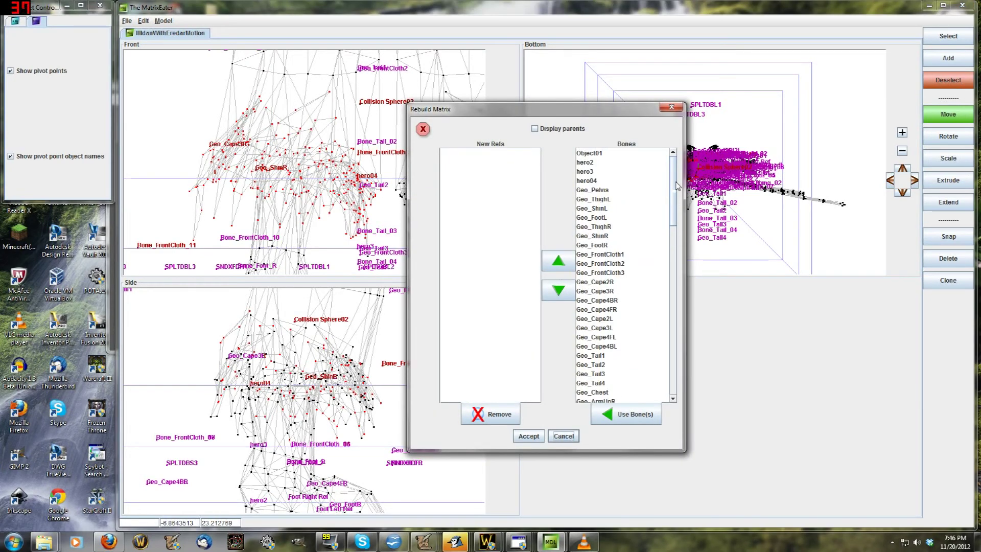
click(534, 129)
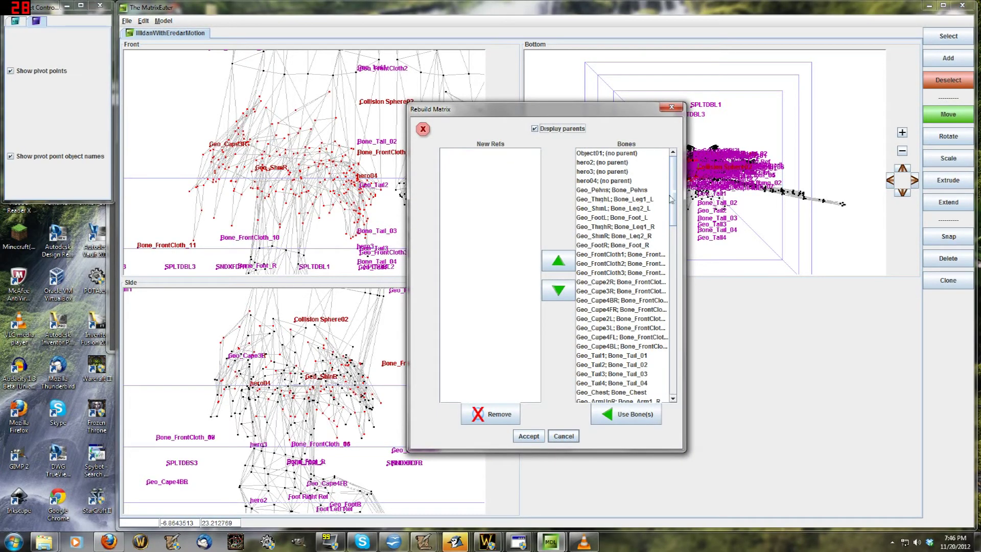
drag(673, 198, 674, 206)
click(632, 212)
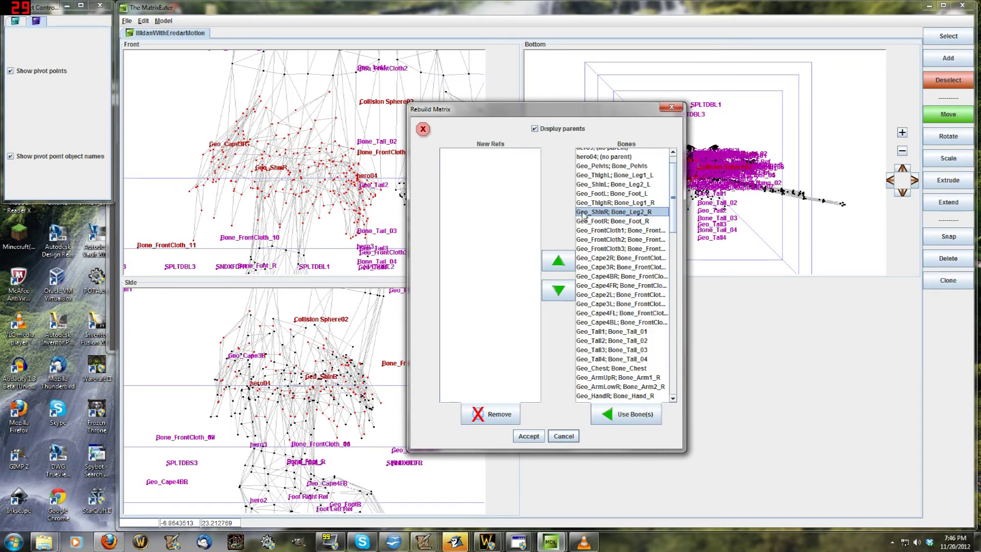
click(620, 413)
click(537, 441)
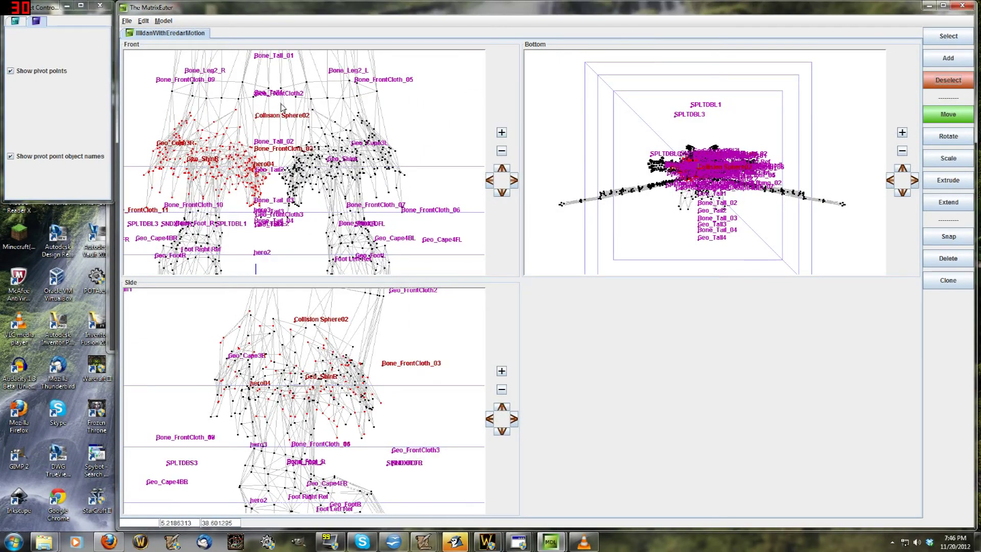
Select the left leg's shin vertices in the Front view and add the stray vertices along the shin's inner edge
drag(280, 105, 422, 211)
scroll(330, 179, up, 1)
click(948, 36)
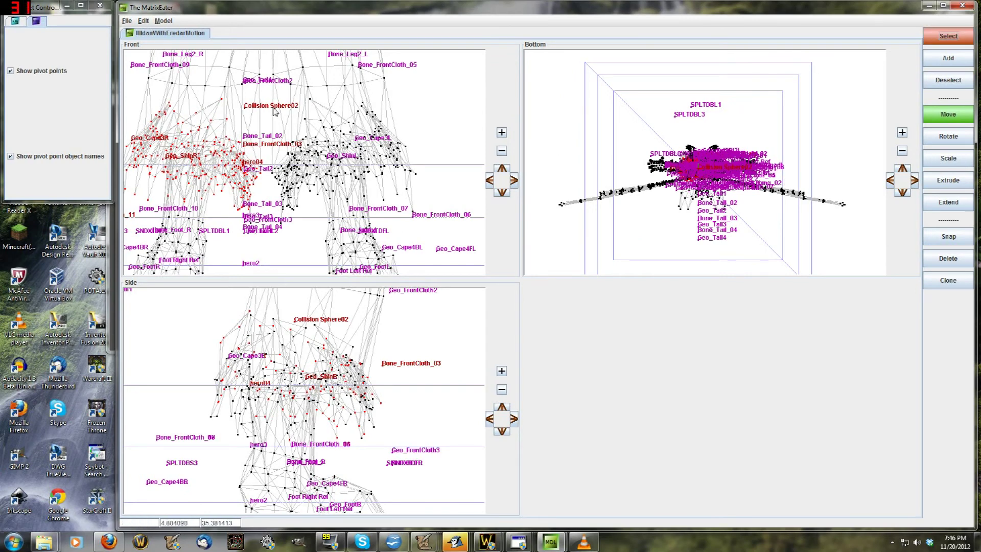
drag(276, 99, 423, 217)
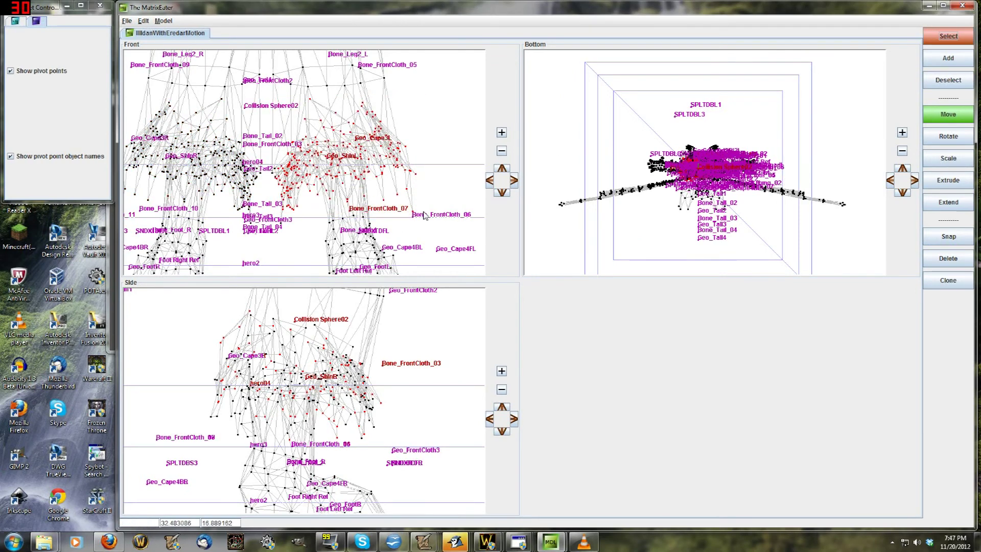
scroll(291, 203, up, 1)
scroll(309, 198, up, 2)
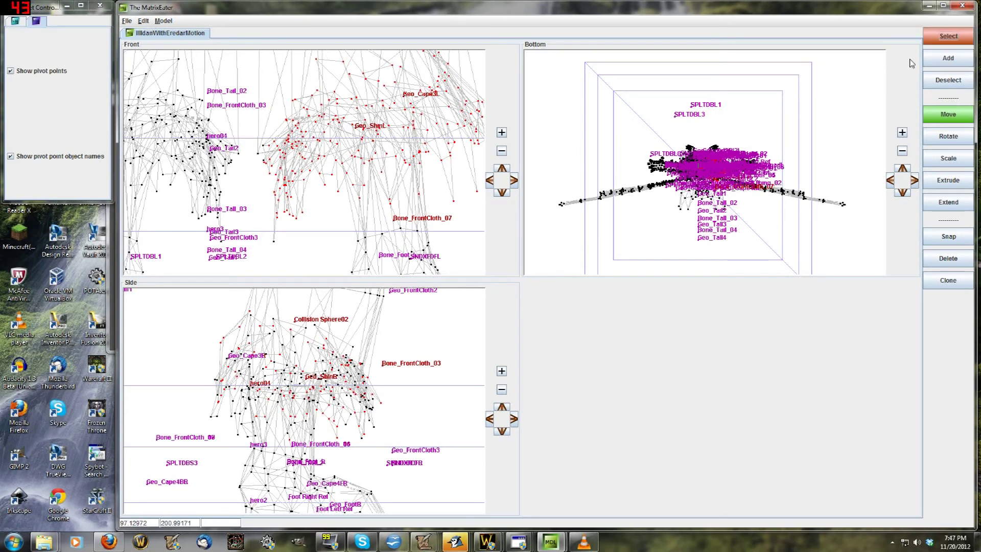
key(shift)
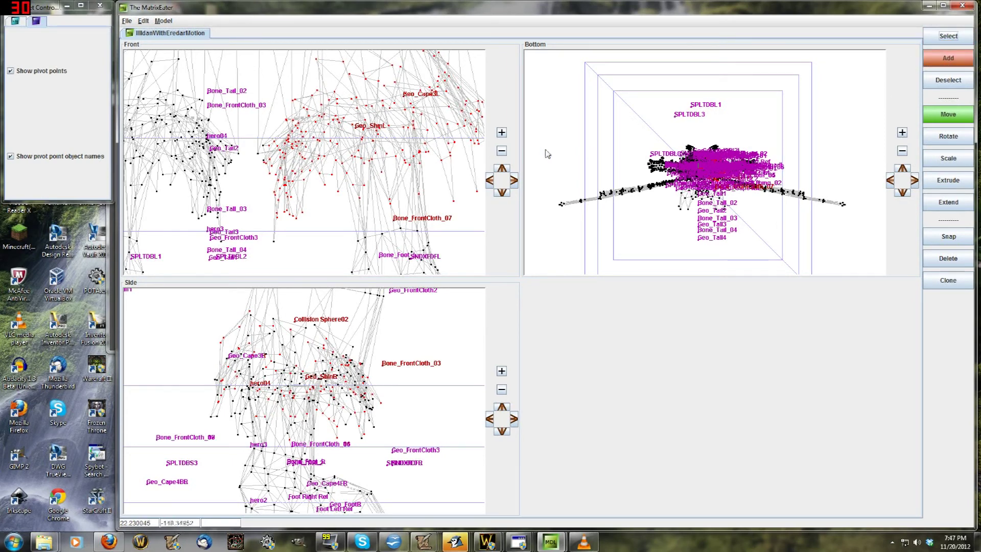
drag(248, 130, 289, 178)
drag(263, 231, 282, 252)
Reassign the matrix of the left shin vertices to the Geo_ShinL bone
scroll(303, 224, down, 6)
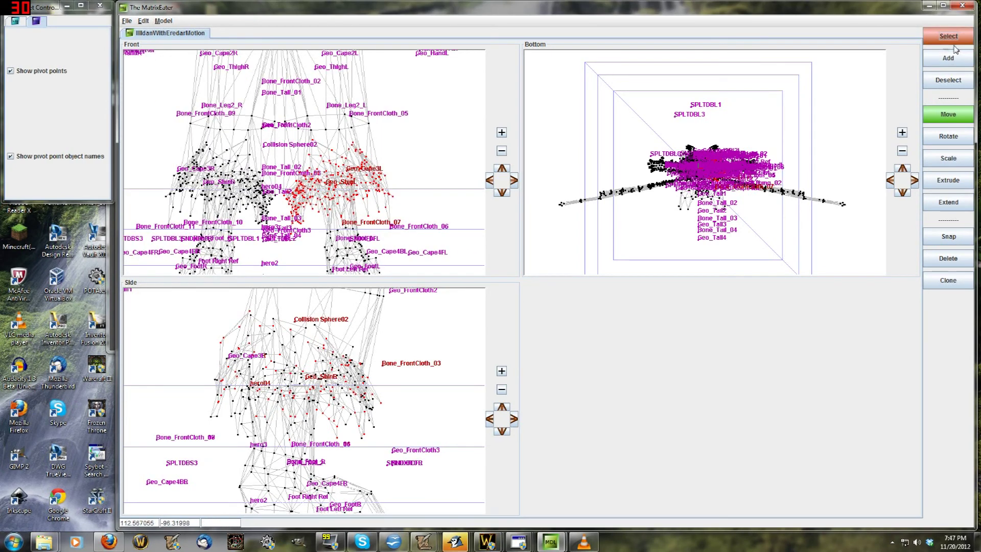
scroll(363, 221, down, 4)
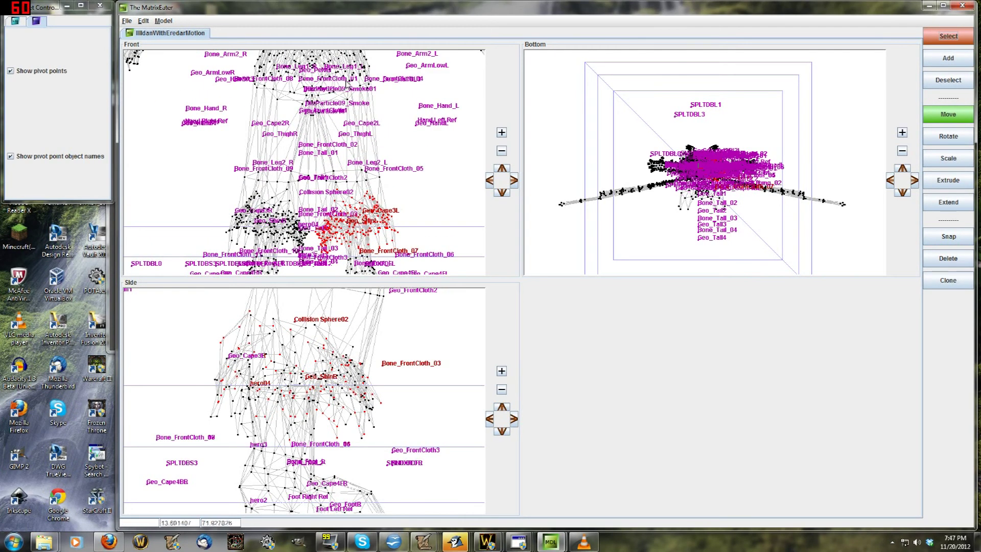
click(452, 180)
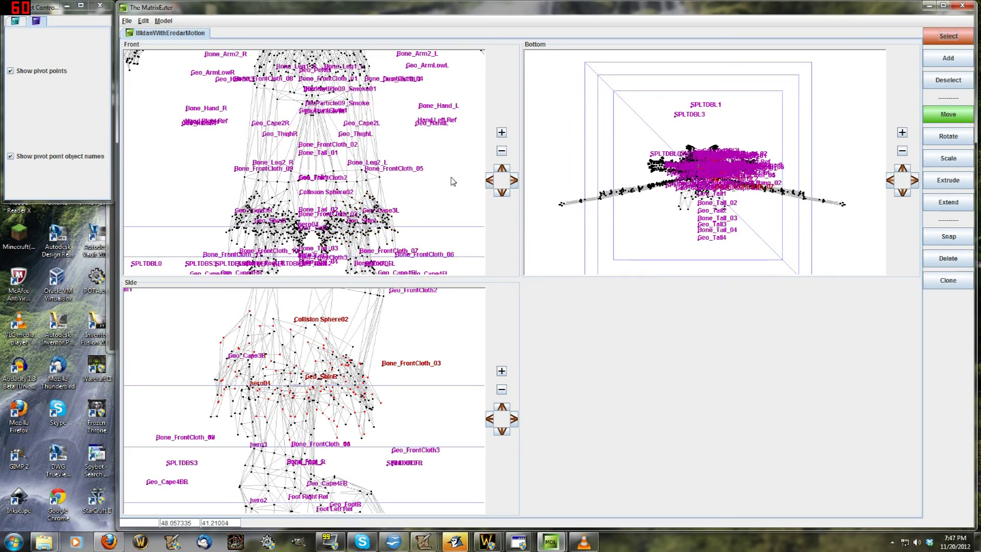
scroll(378, 230, up, 3)
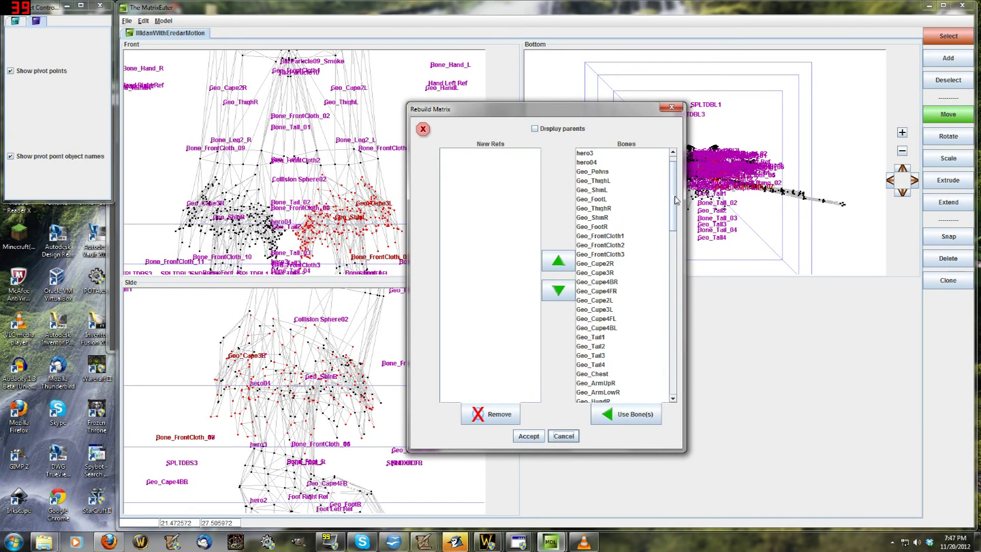
click(634, 218)
click(633, 191)
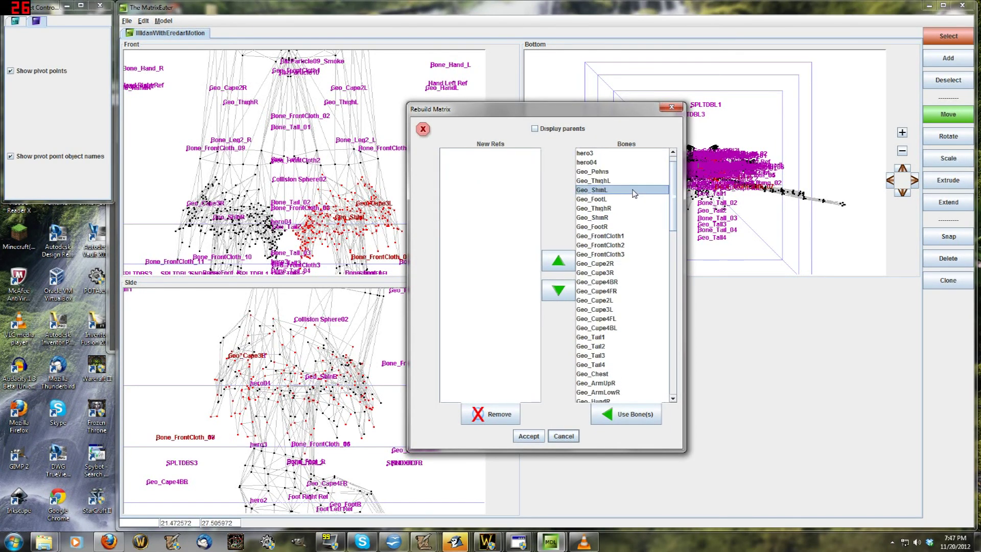
click(621, 416)
click(528, 436)
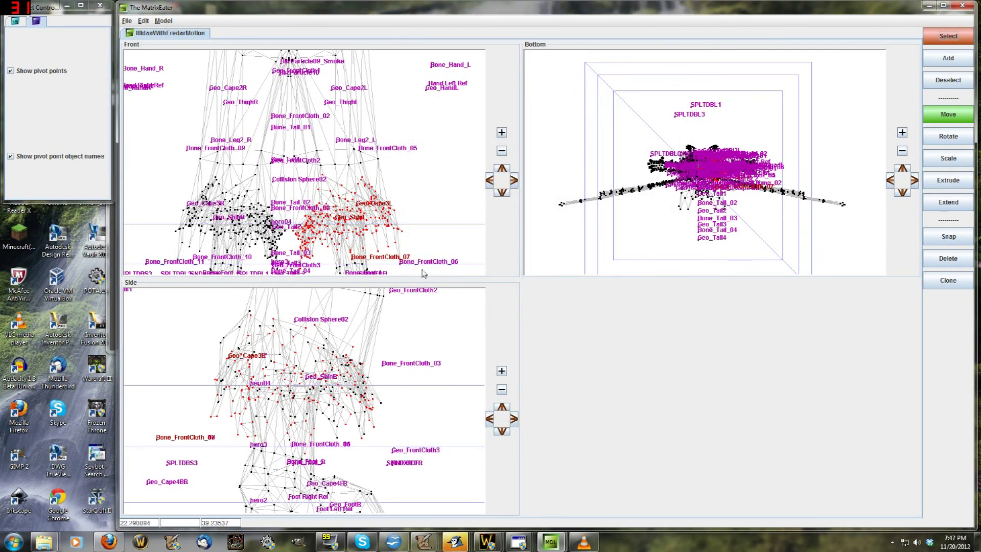
Select the right leg's vertices around Bone_Leg2_R in the Front view and start reassigning their matrix
scroll(401, 222, down, 4)
scroll(358, 224, up, 5)
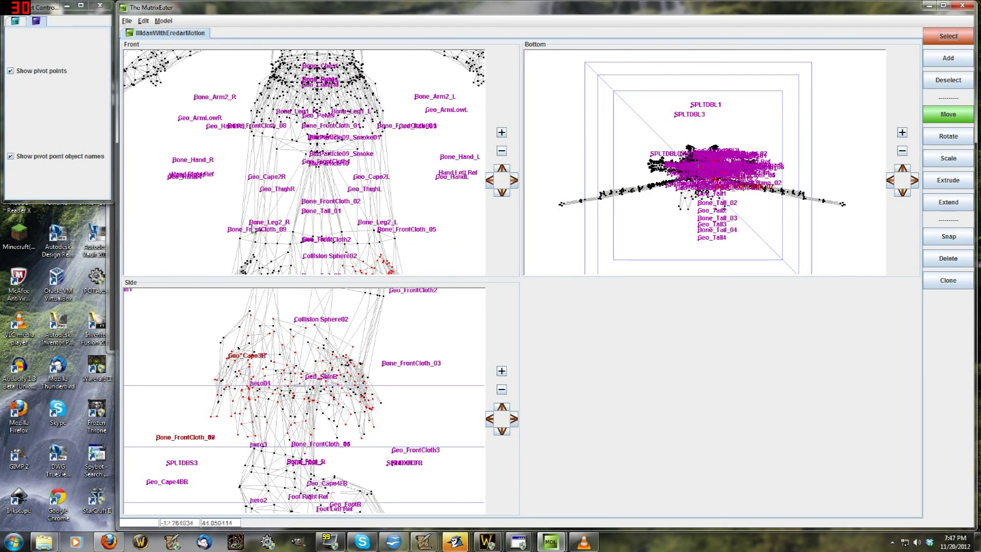
drag(206, 200, 317, 250)
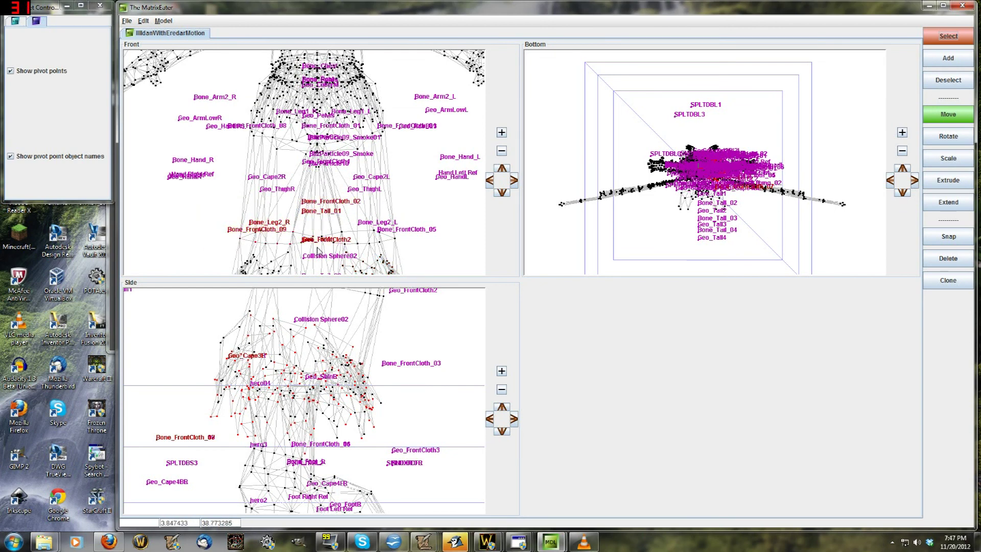
right_click(268, 242)
click(292, 251)
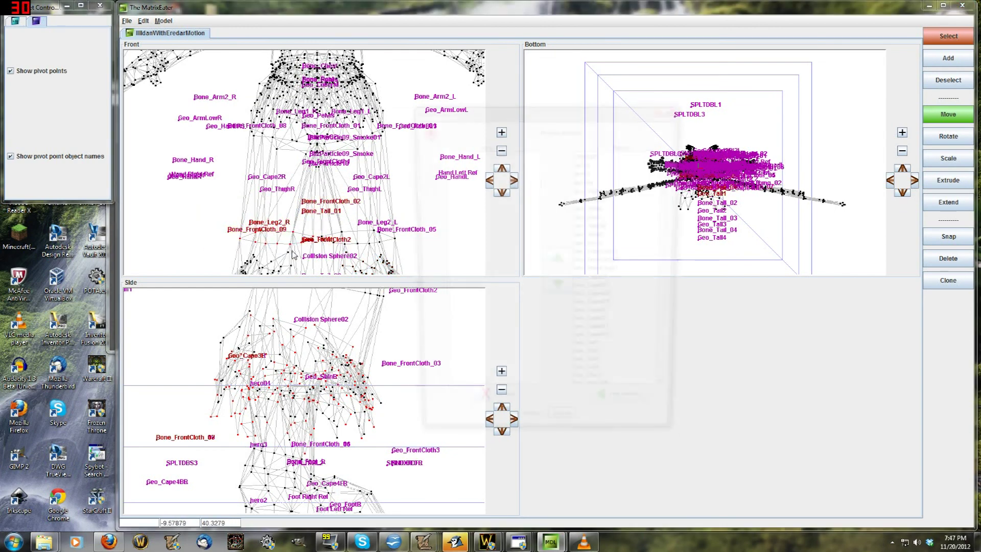